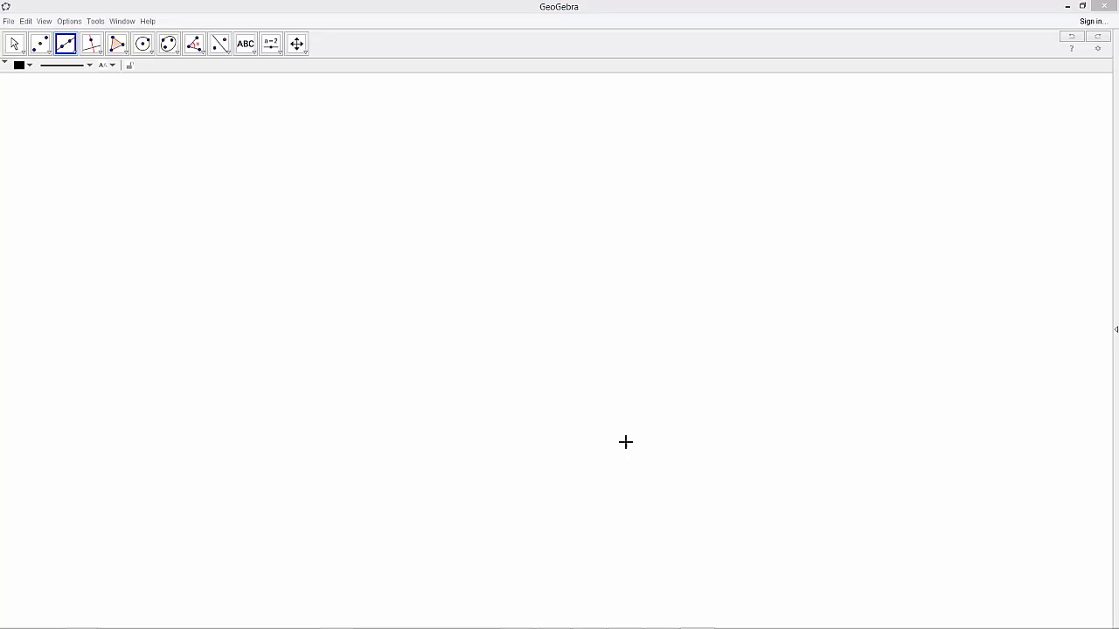
Place two free points in the lower middle of the drawing area, the second up and to the left of the first.
click(76, 56)
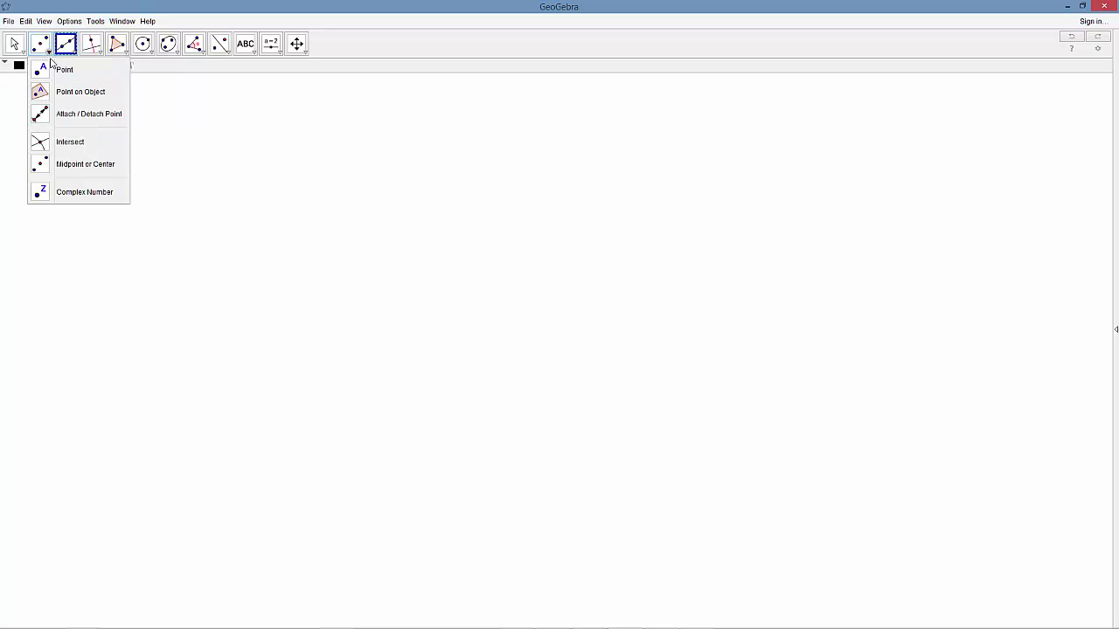
click(57, 71)
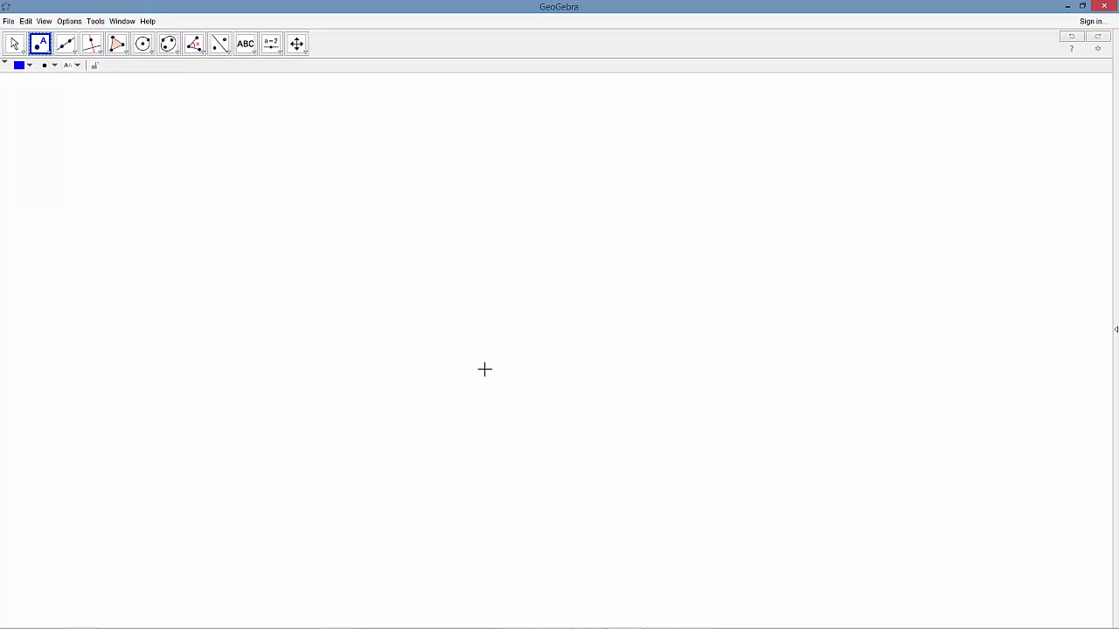
click(486, 381)
click(383, 333)
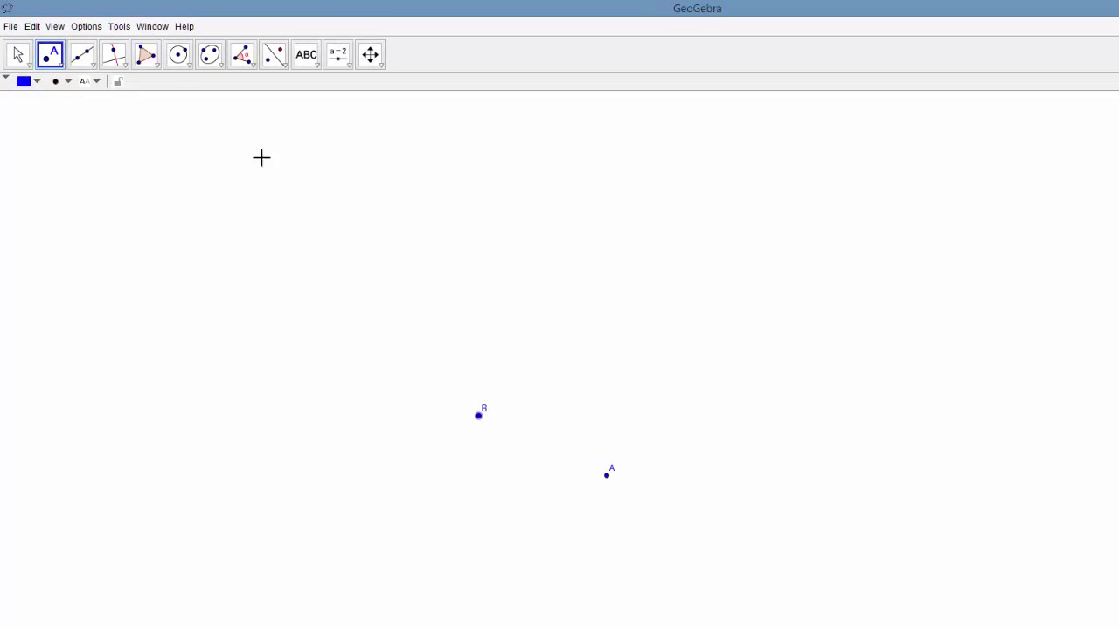
Construct a circle centred at point A that passes through point B.
click(186, 68)
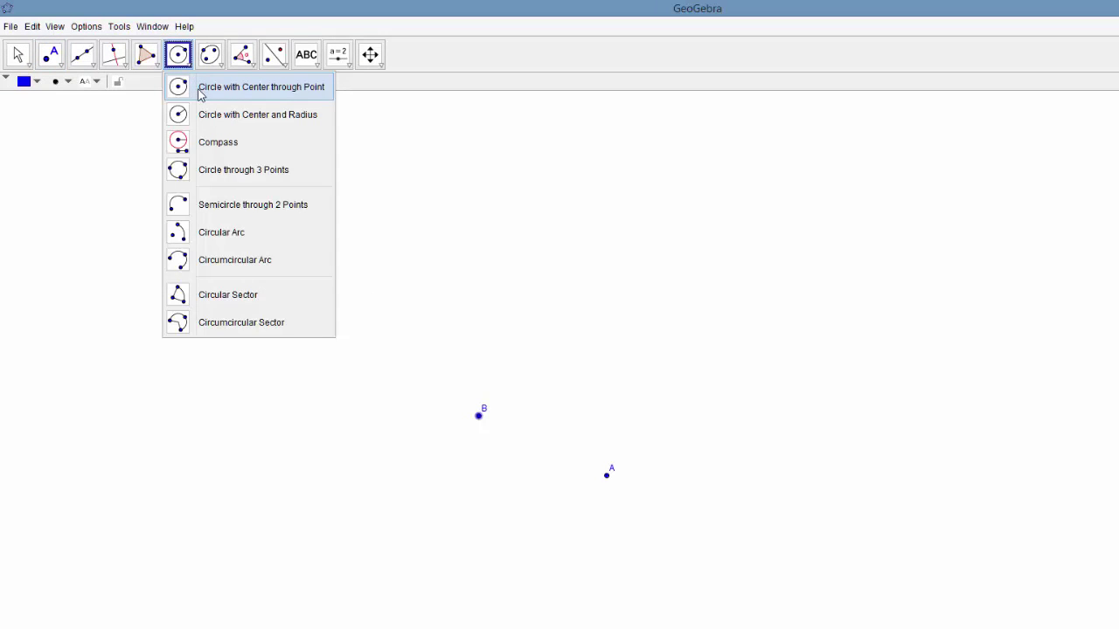
click(200, 88)
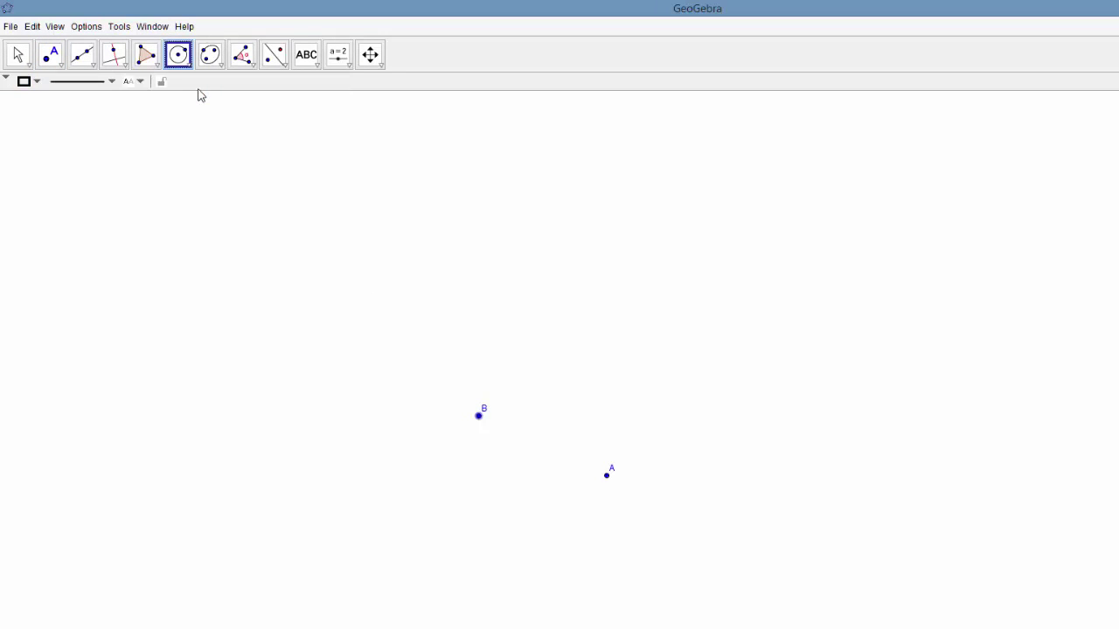
click(607, 475)
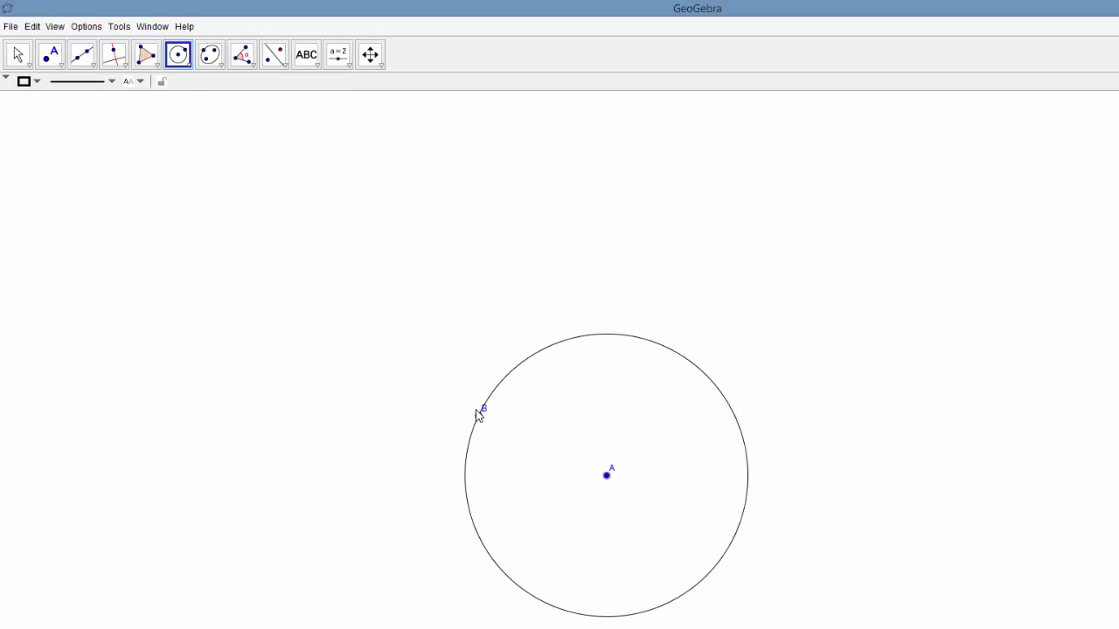
click(479, 417)
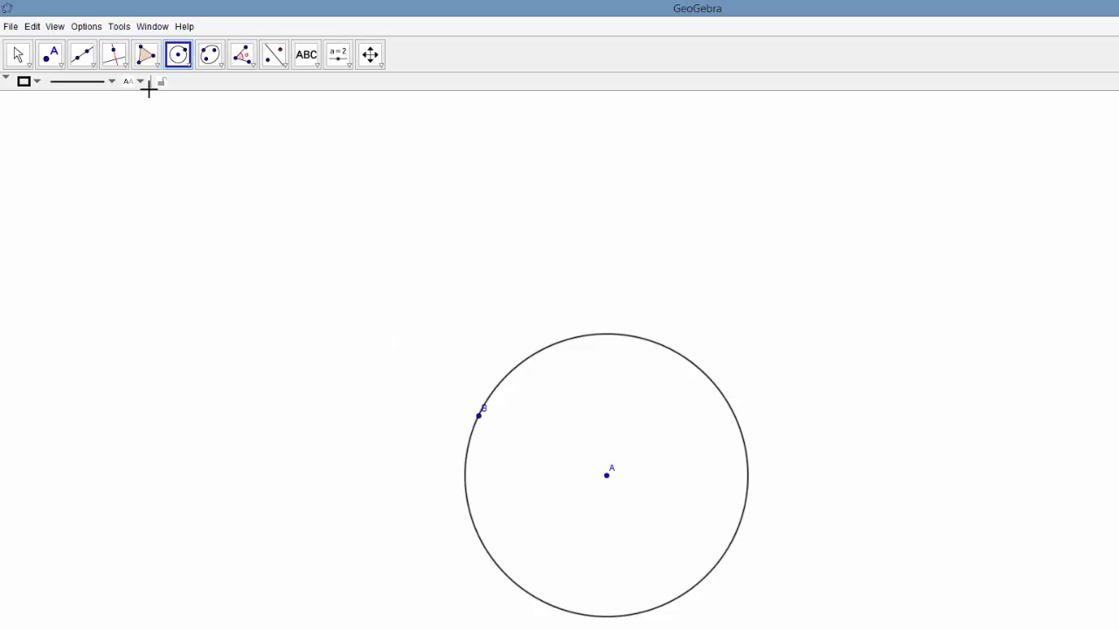
Place a free point outside the circle to its right and connect centre A to it with a segment.
click(58, 65)
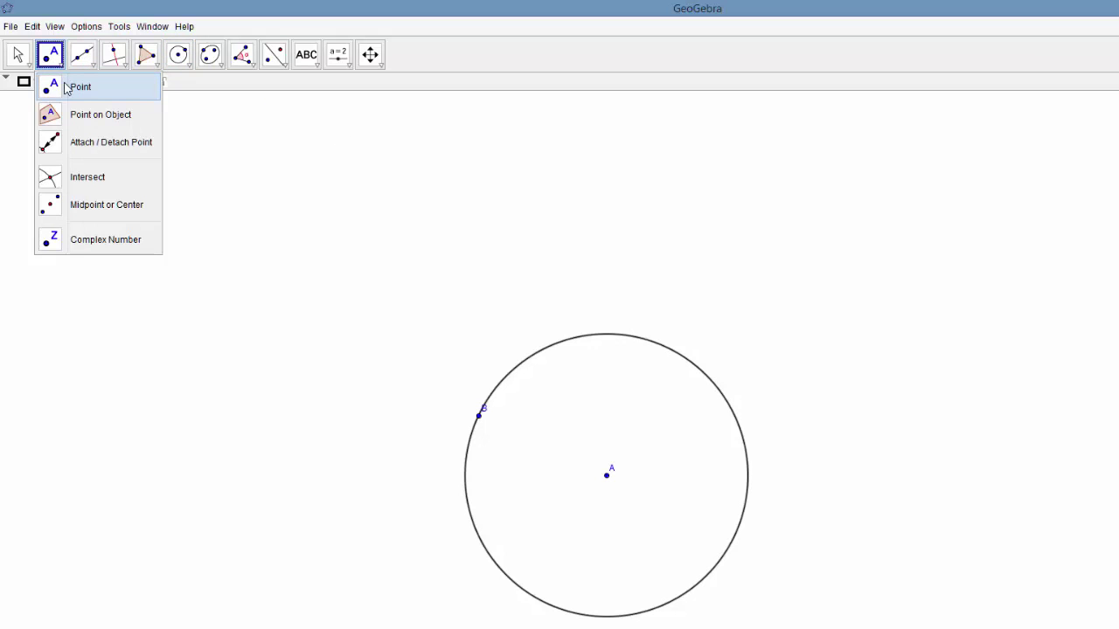
click(65, 85)
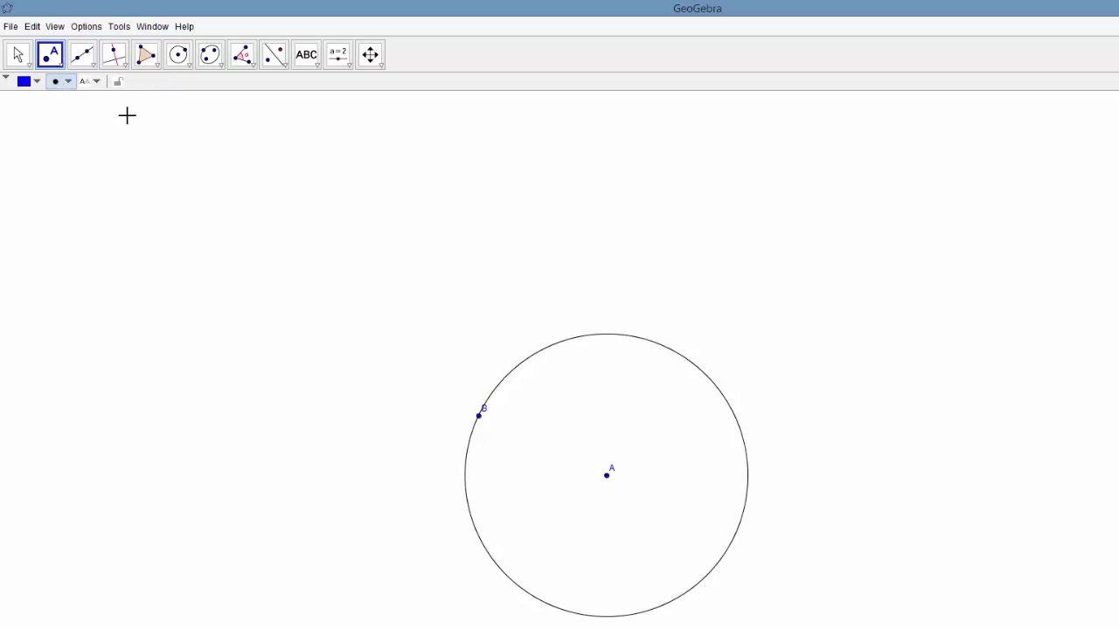
click(972, 469)
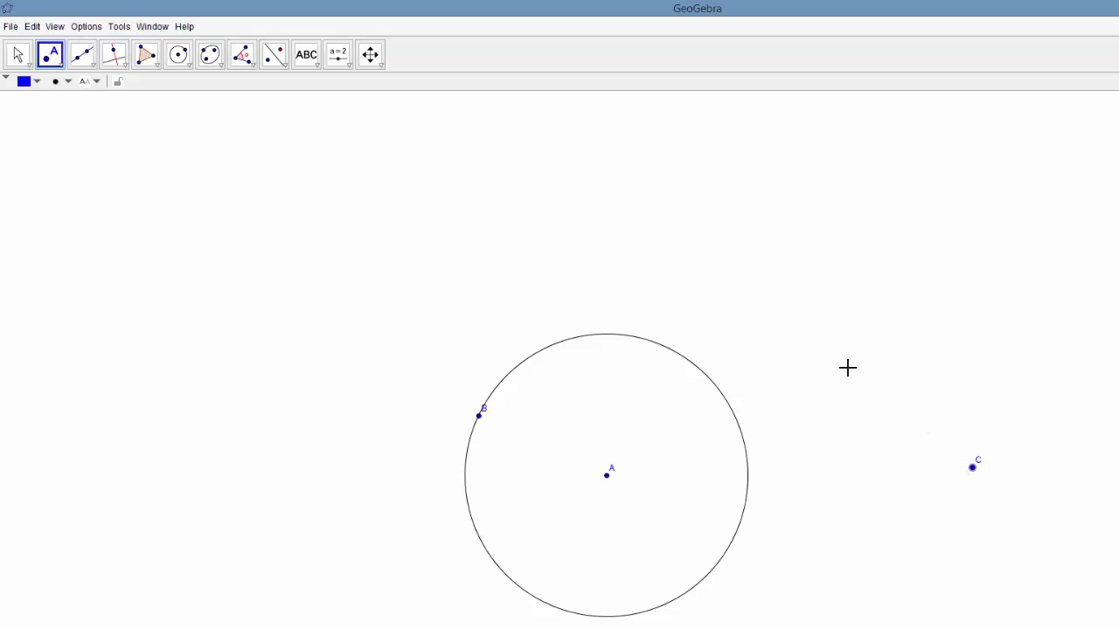
click(93, 65)
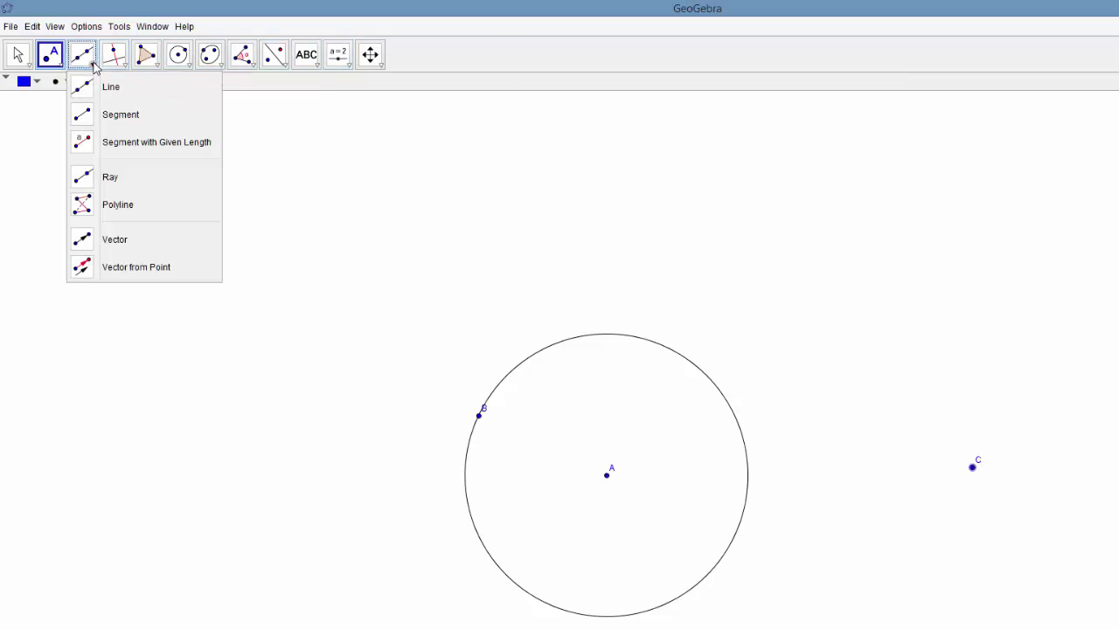
click(103, 122)
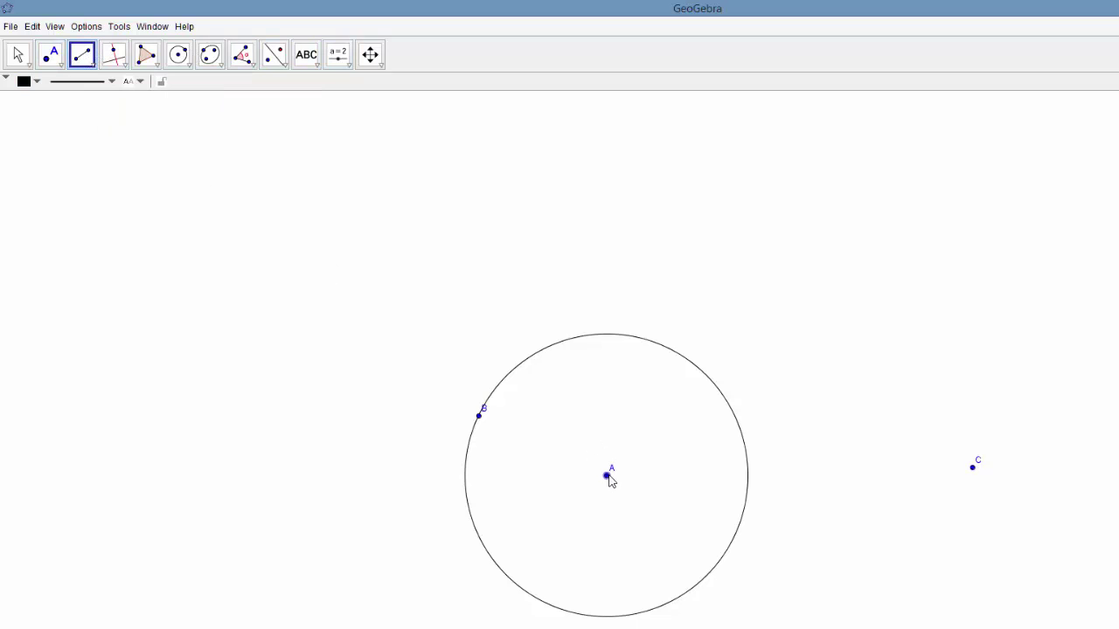
click(973, 470)
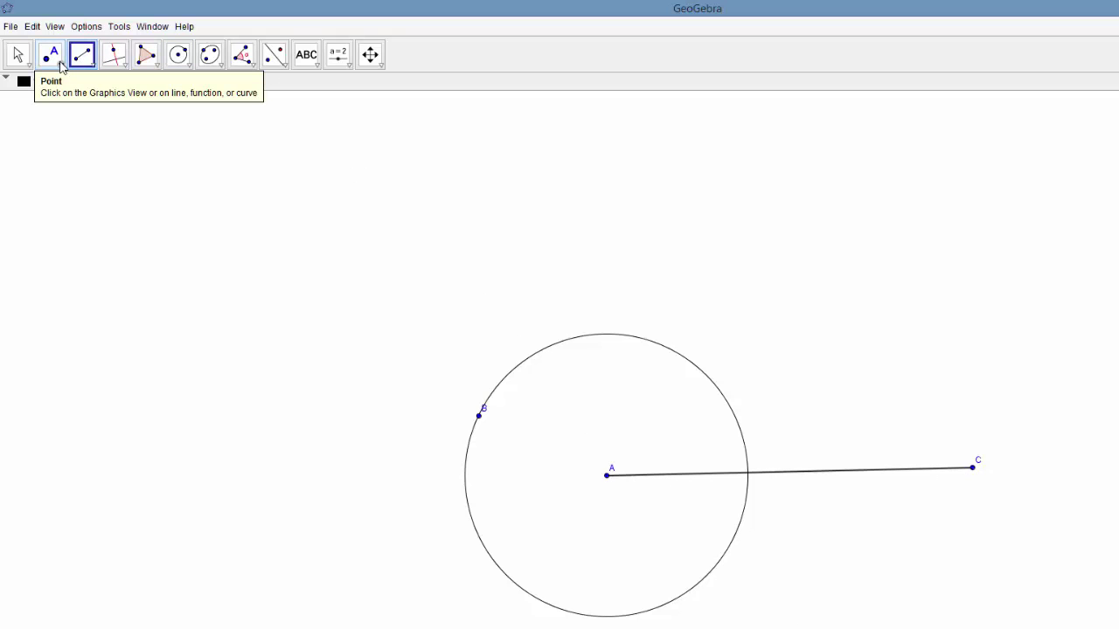
Construct the midpoint of segment AC.
click(62, 67)
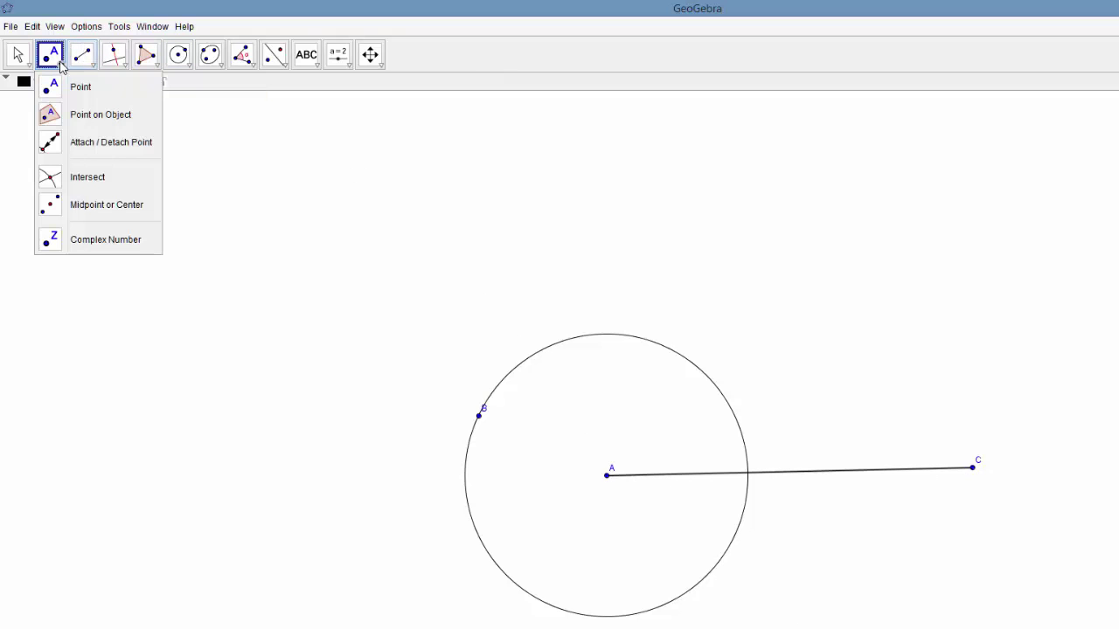
click(81, 204)
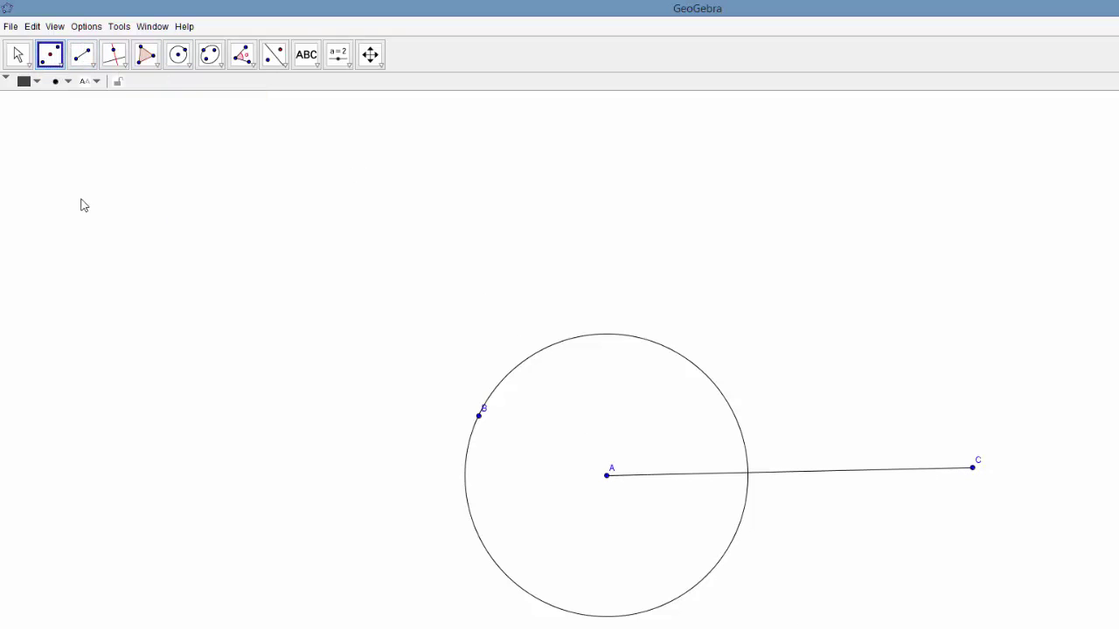
click(784, 475)
Construct a second circle centred at midpoint D that passes through point C.
click(186, 69)
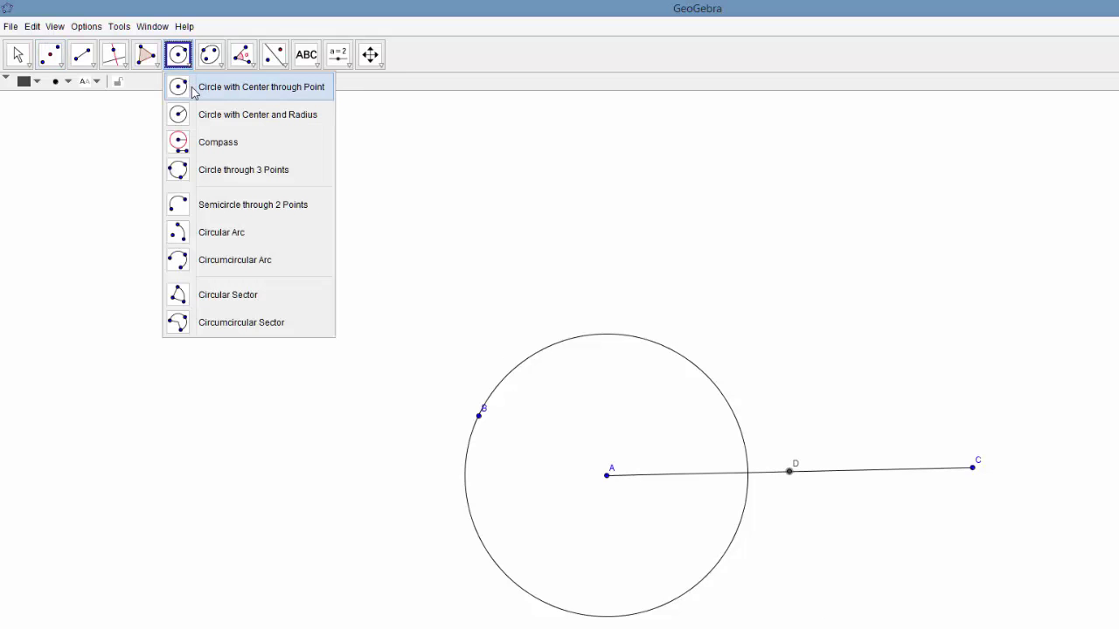
click(194, 91)
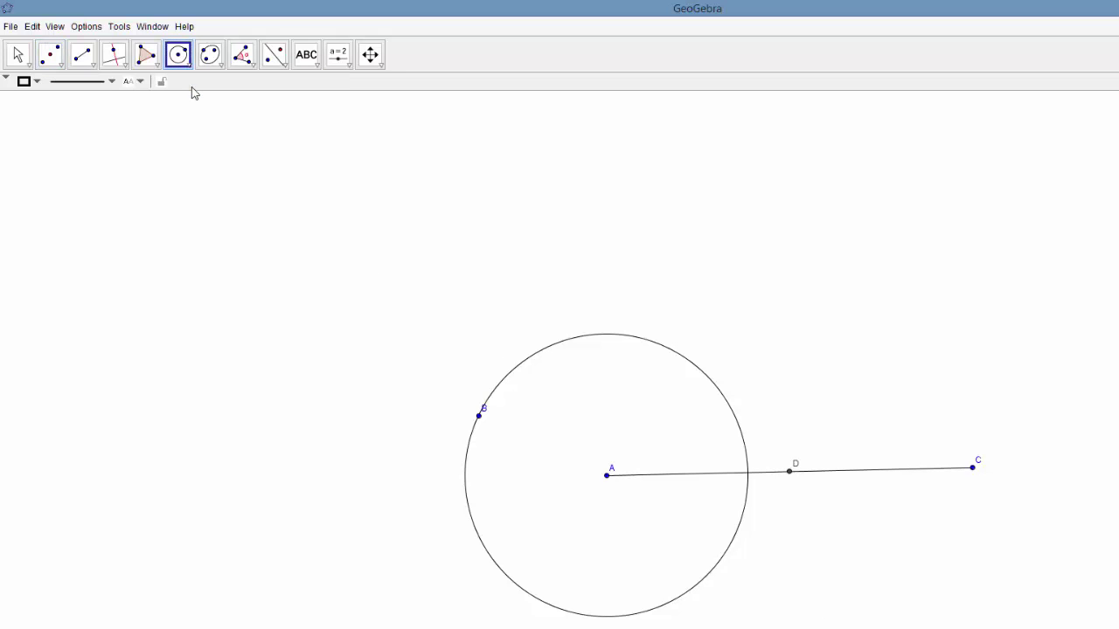
click(789, 472)
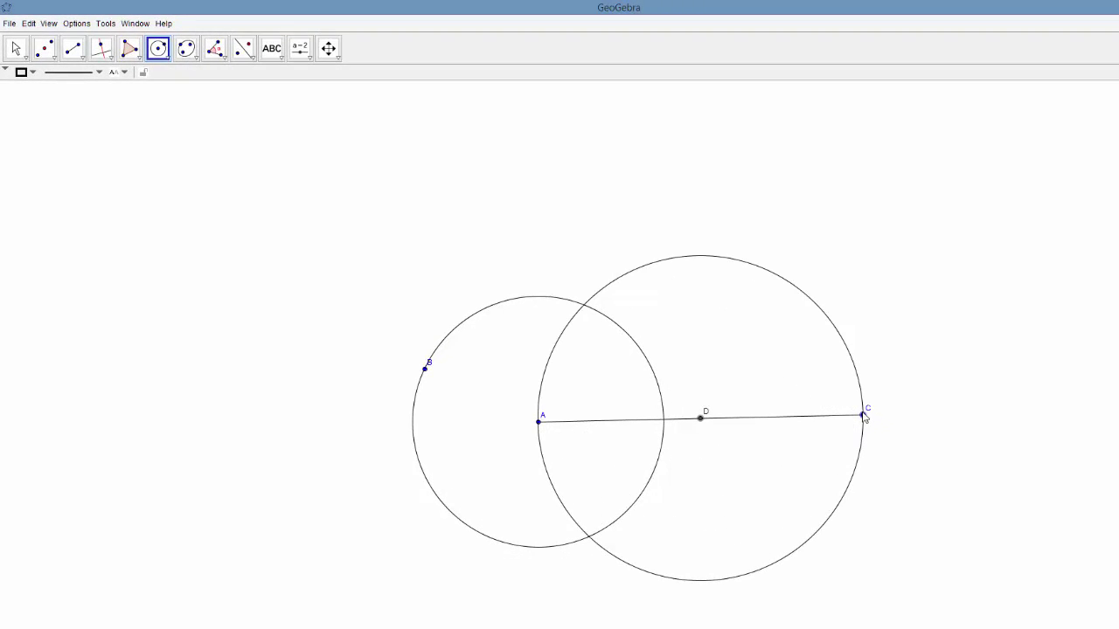
click(862, 416)
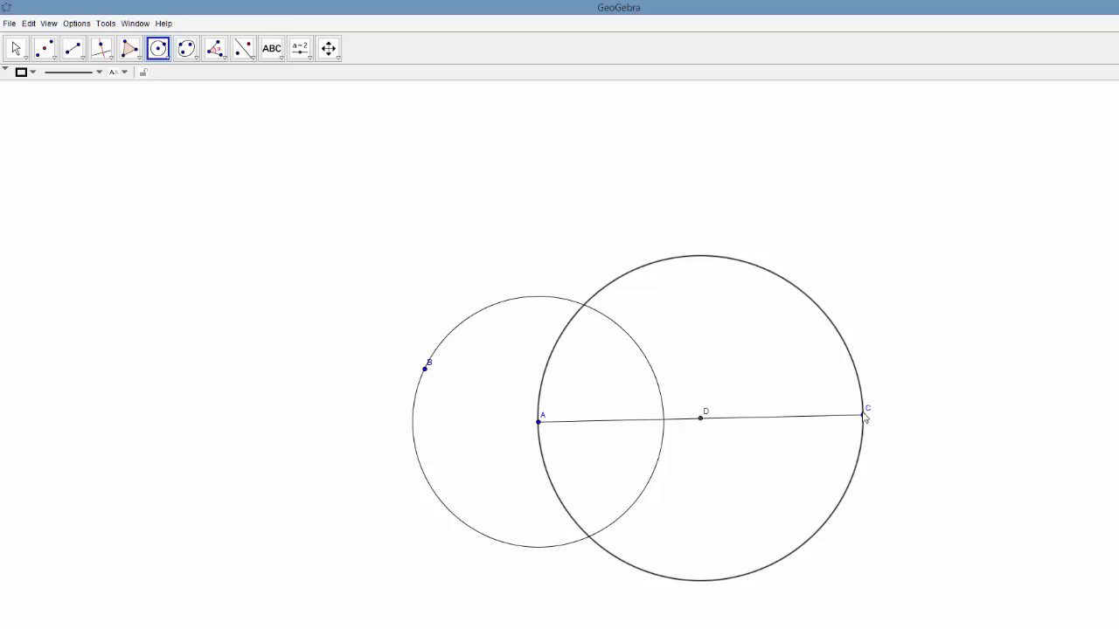
Change the line style of the circle centred at D to the short-dashed style in its object properties.
click(16, 50)
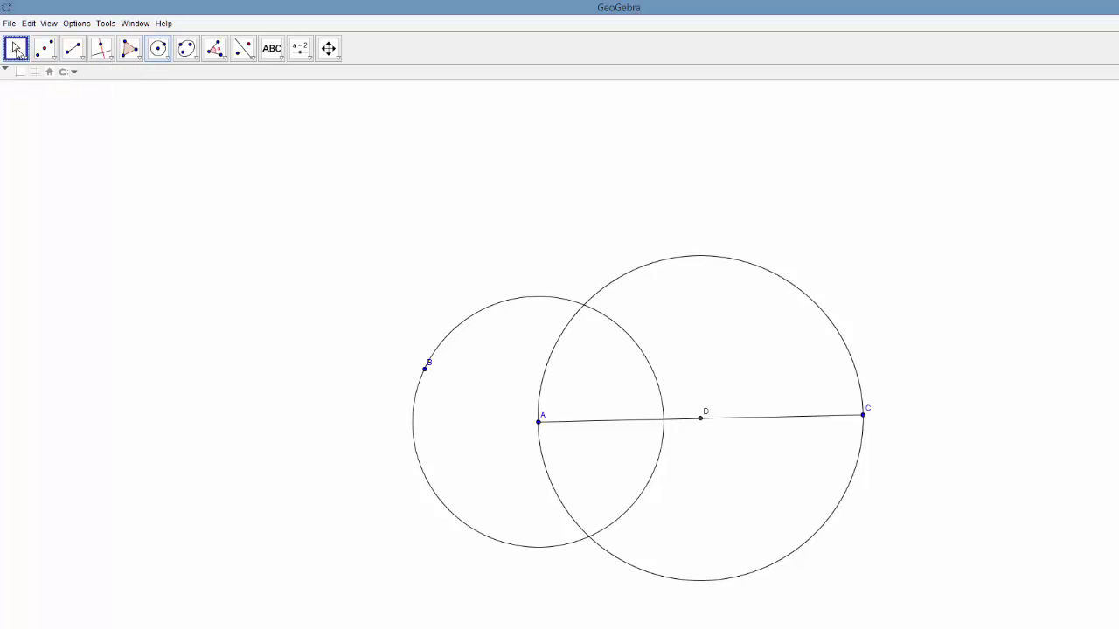
double_click(684, 259)
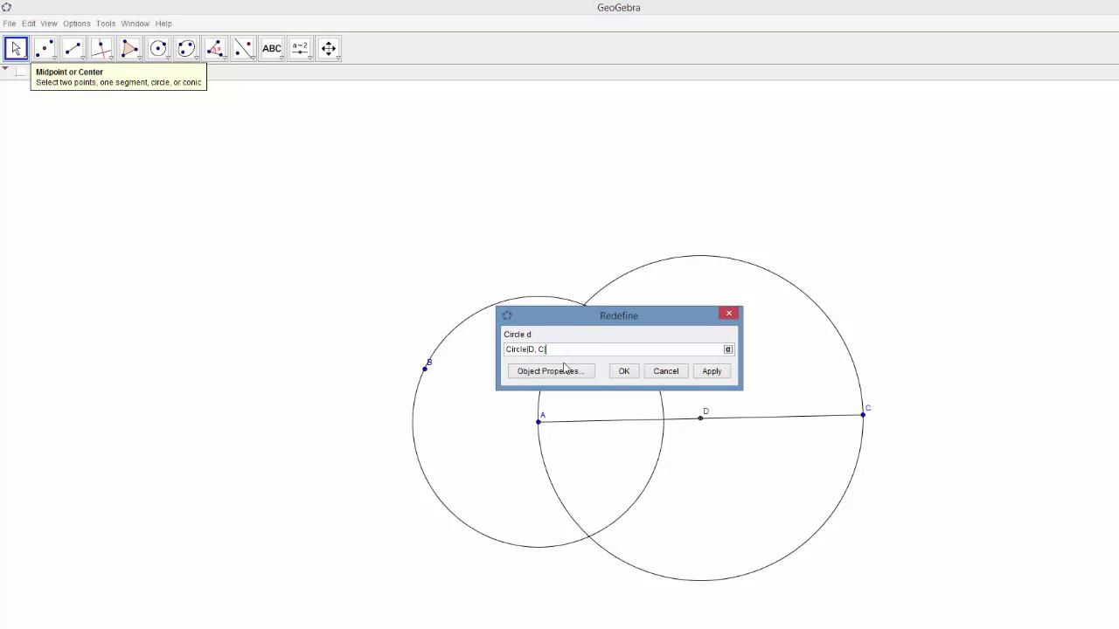
click(560, 376)
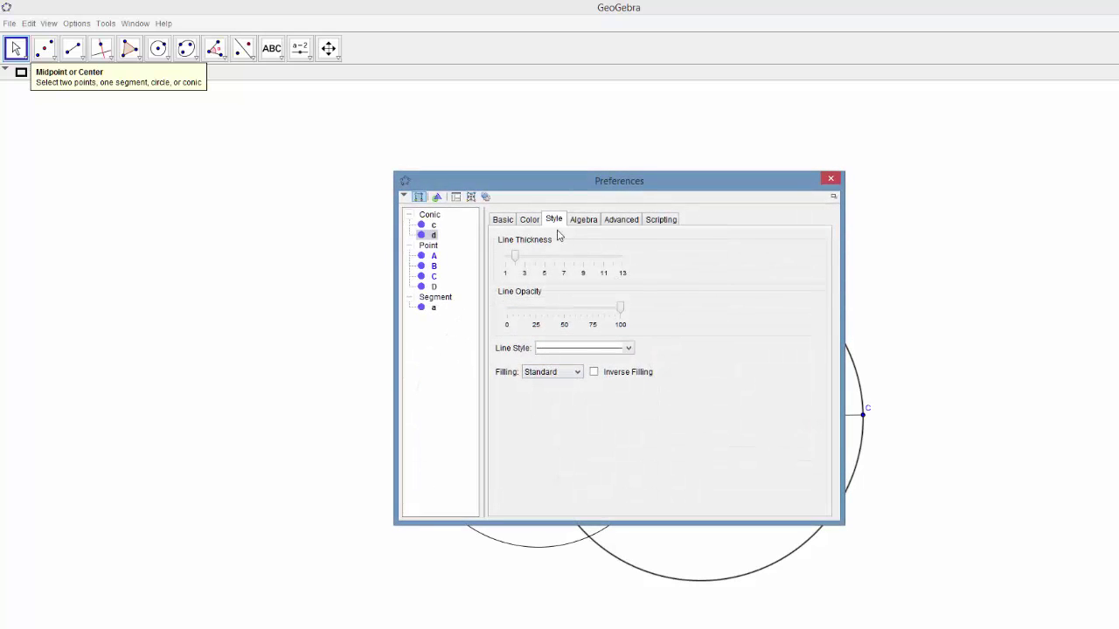
click(628, 348)
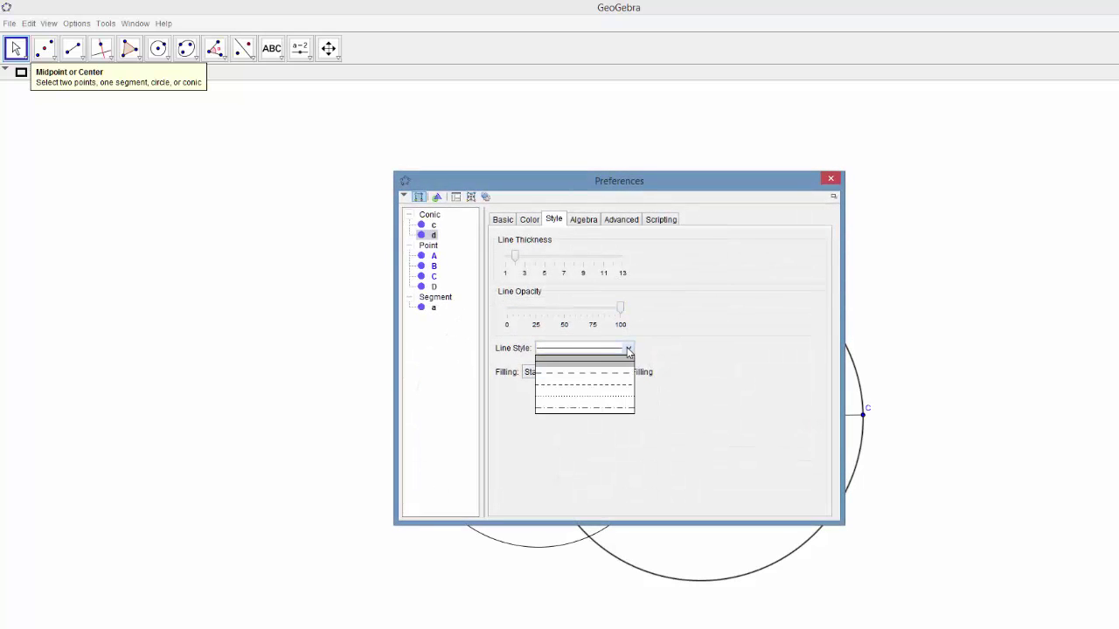
click(594, 386)
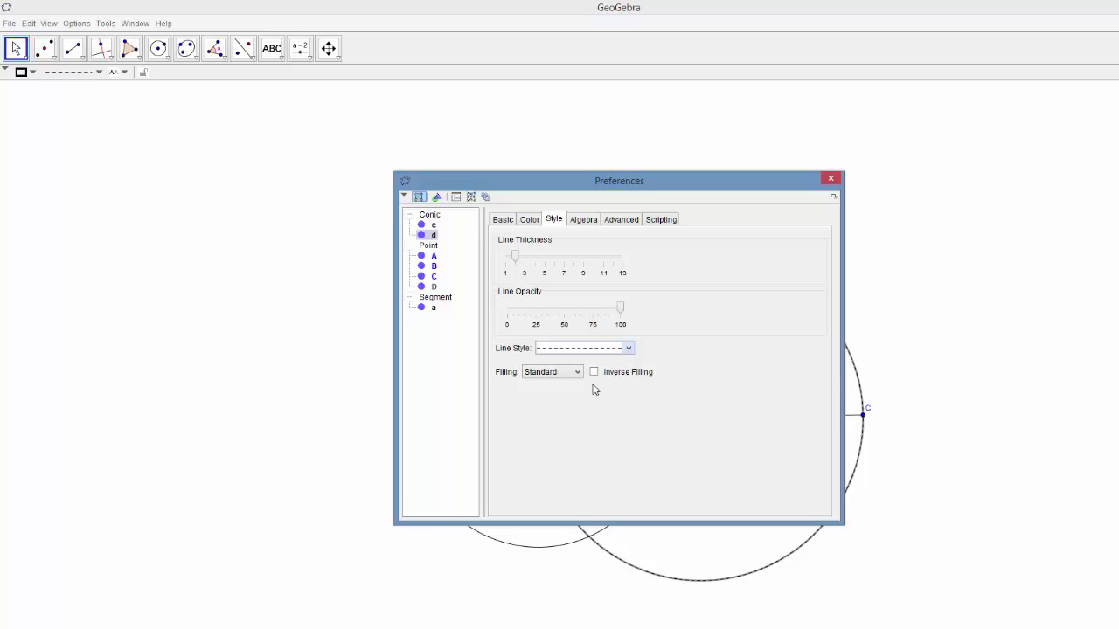
click(831, 179)
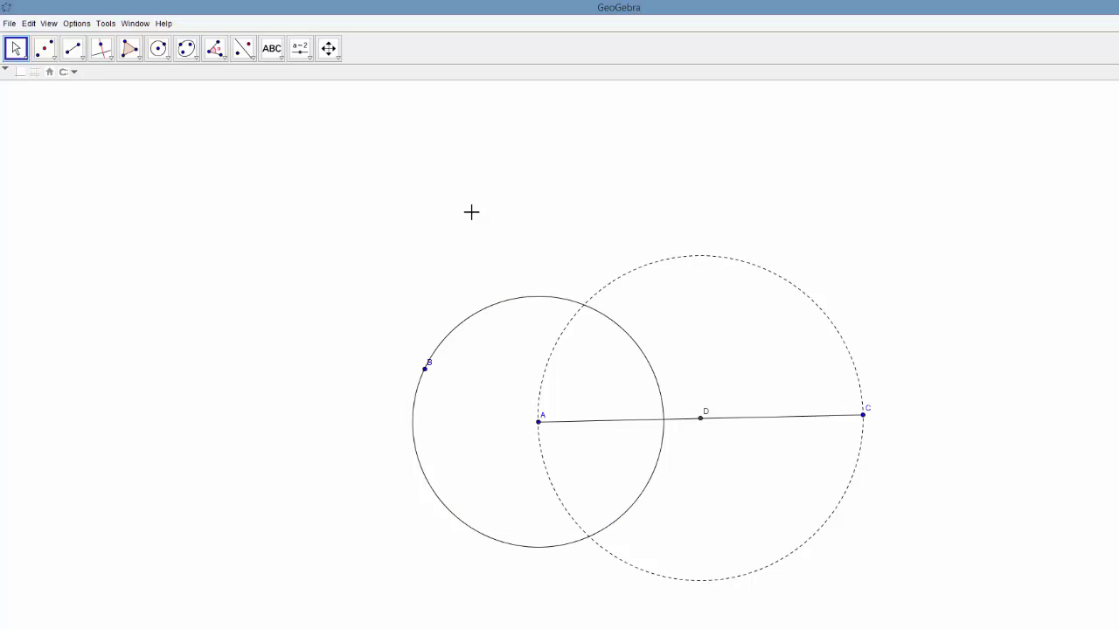
Mark the upper and lower intersection points of the solid and dashed circles.
click(54, 59)
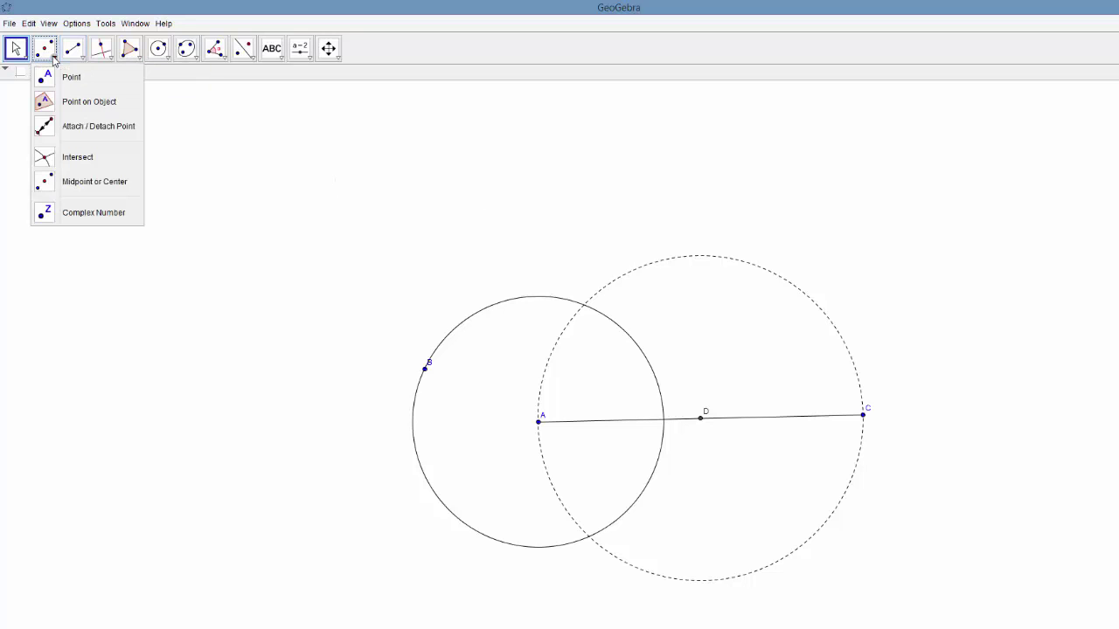
click(59, 156)
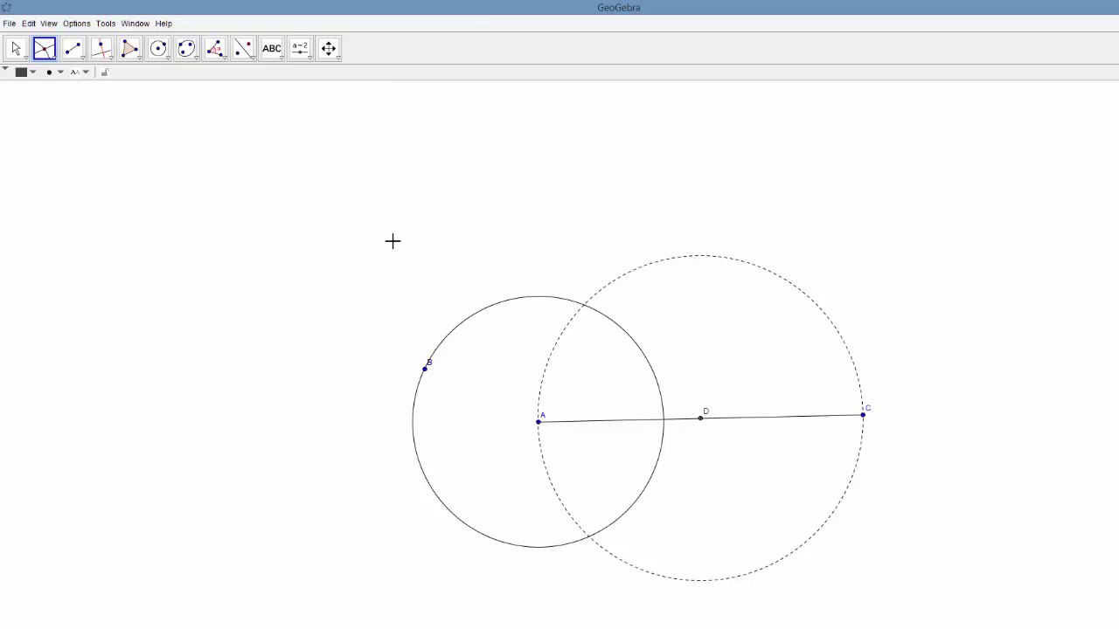
click(584, 306)
click(590, 537)
Draw the two tangent lines from point C, one through intersection E and one through intersection F.
click(83, 56)
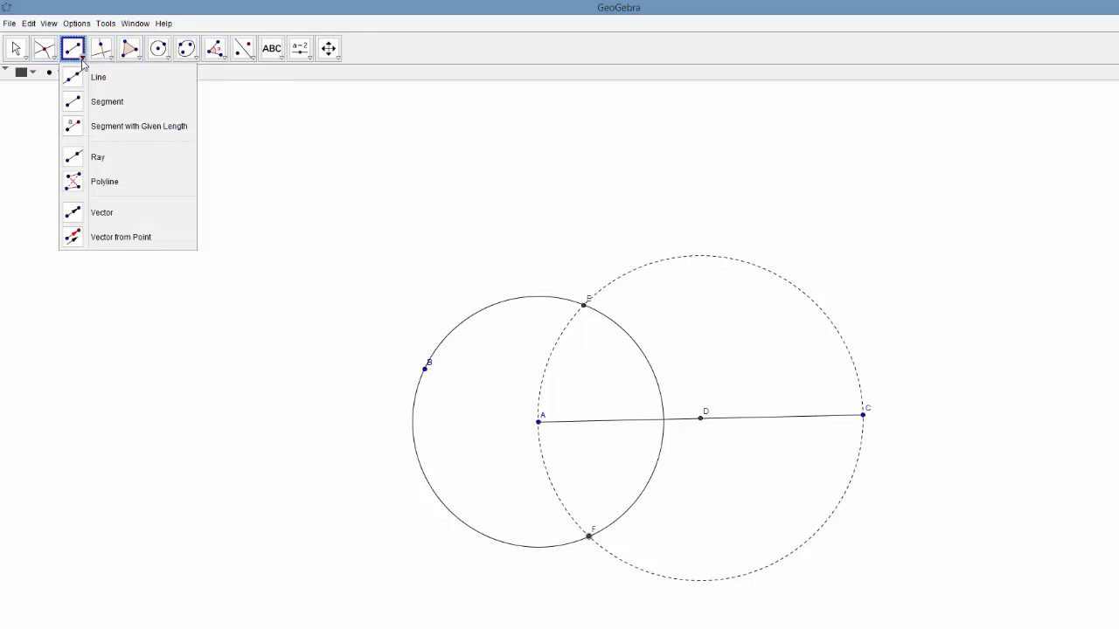
click(87, 78)
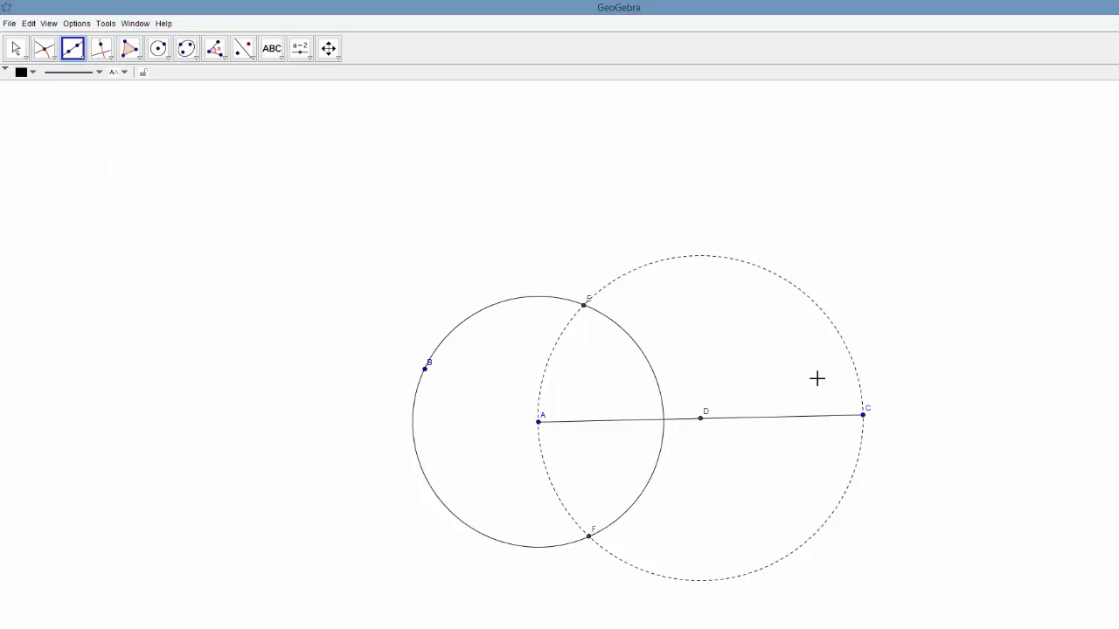
click(862, 415)
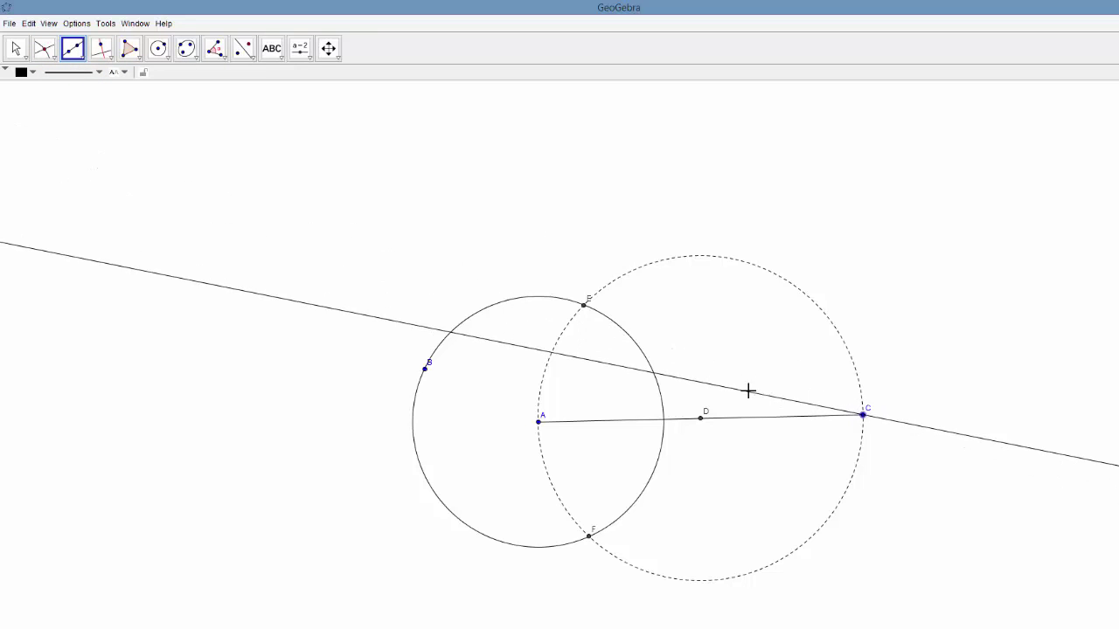
click(585, 306)
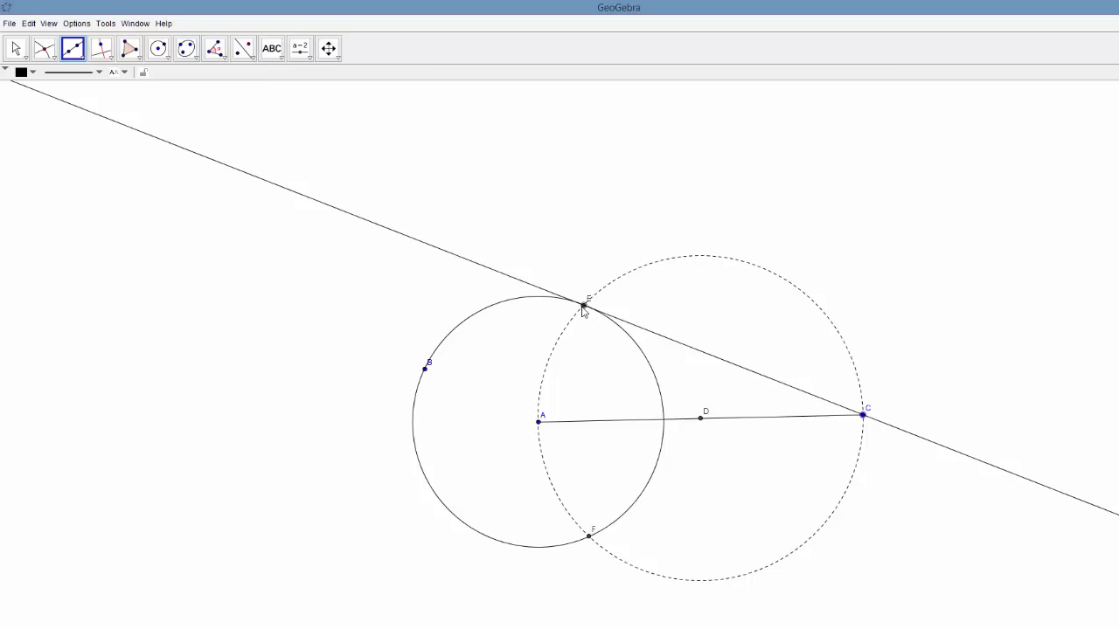
click(863, 415)
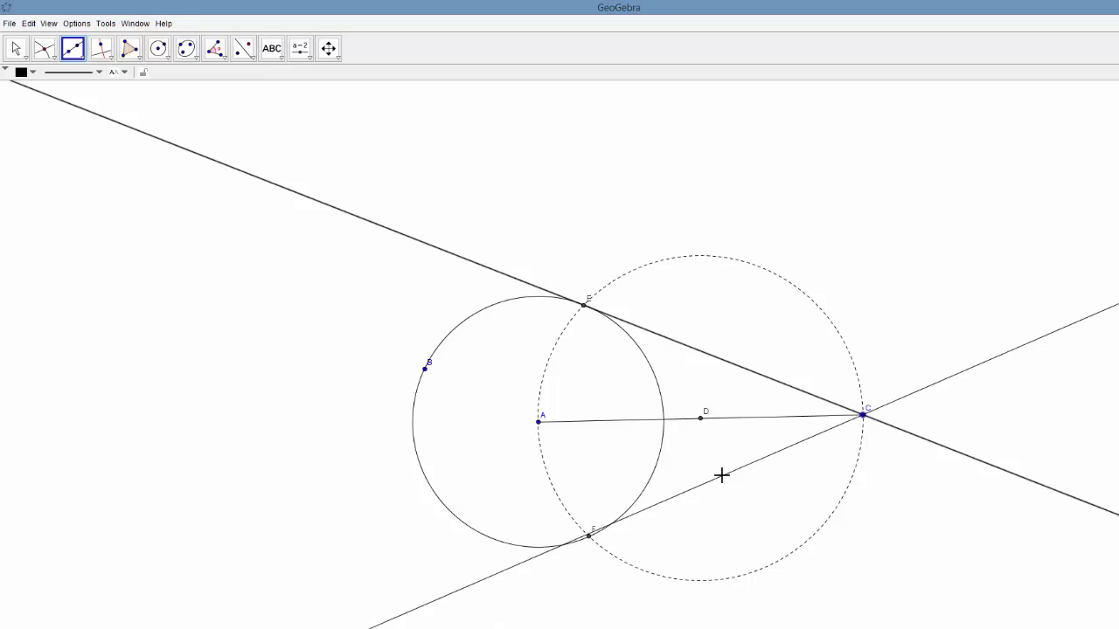
click(590, 536)
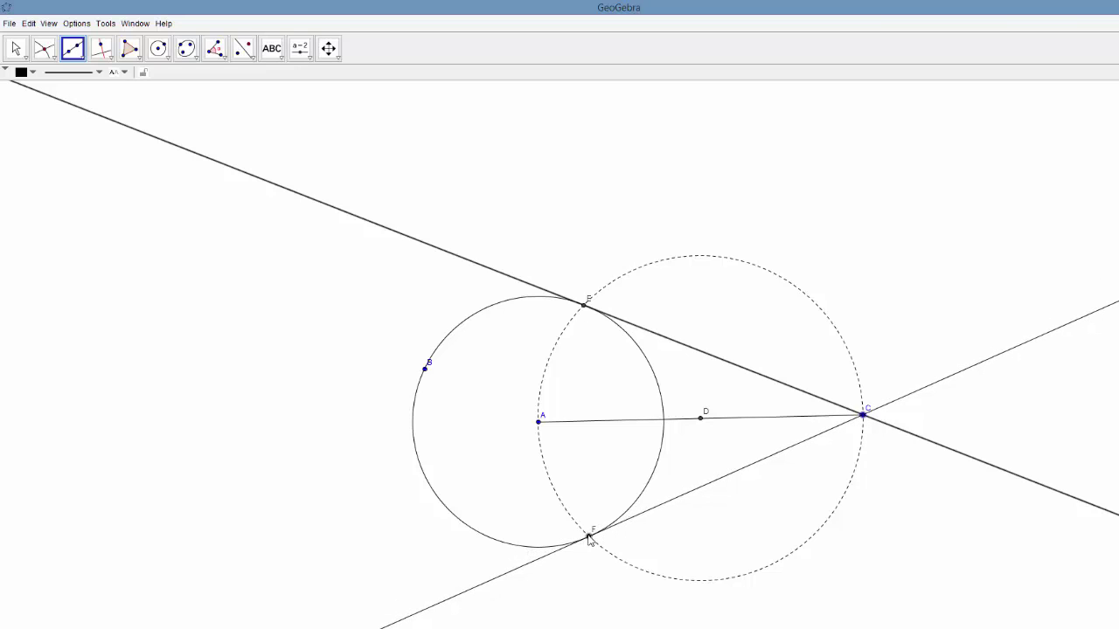
Test the construction by moving centre A slightly down and left, and point B inward to shrink its circle.
key(Escape)
mouse_move(538, 421)
mouse_down()
mouse_move(475, 427)
mouse_move(566, 411)
mouse_move(559, 370)
mouse_move(549, 370)
mouse_move(507, 421)
mouse_move(604, 418)
mouse_move(504, 402)
mouse_move(589, 402)
mouse_move(545, 408)
mouse_move(499, 394)
mouse_move(609, 410)
mouse_move(586, 417)
mouse_move(547, 470)
mouse_move(513, 482)
mouse_move(481, 463)
mouse_move(555, 434)
mouse_move(498, 429)
mouse_move(563, 425)
mouse_move(525, 425)
mouse_move(527, 435)
mouse_up()
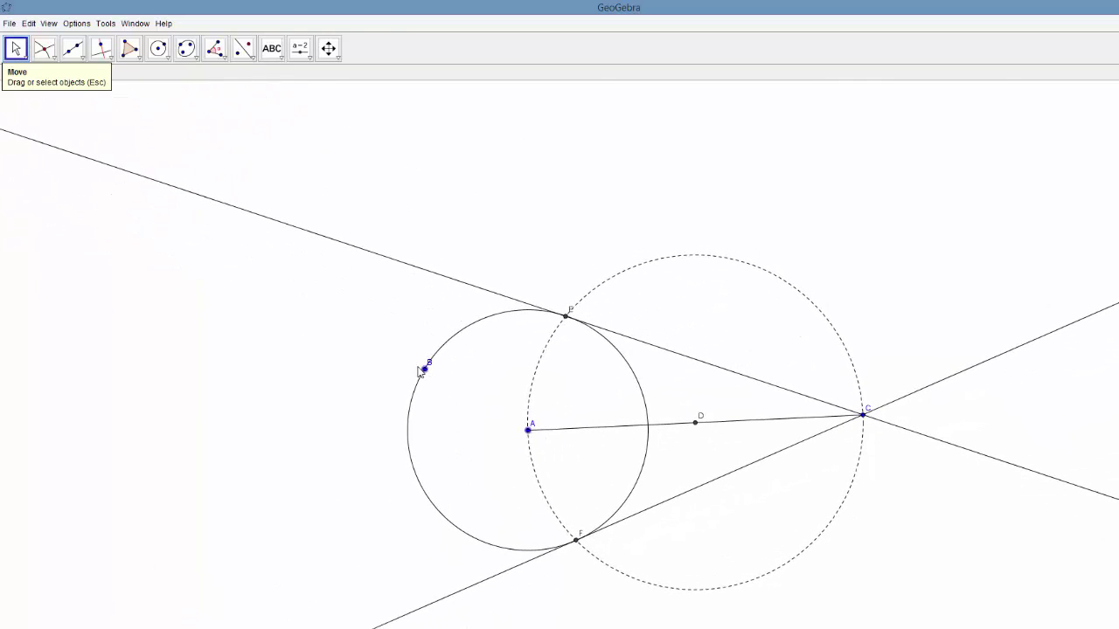
drag(425, 371, 450, 368)
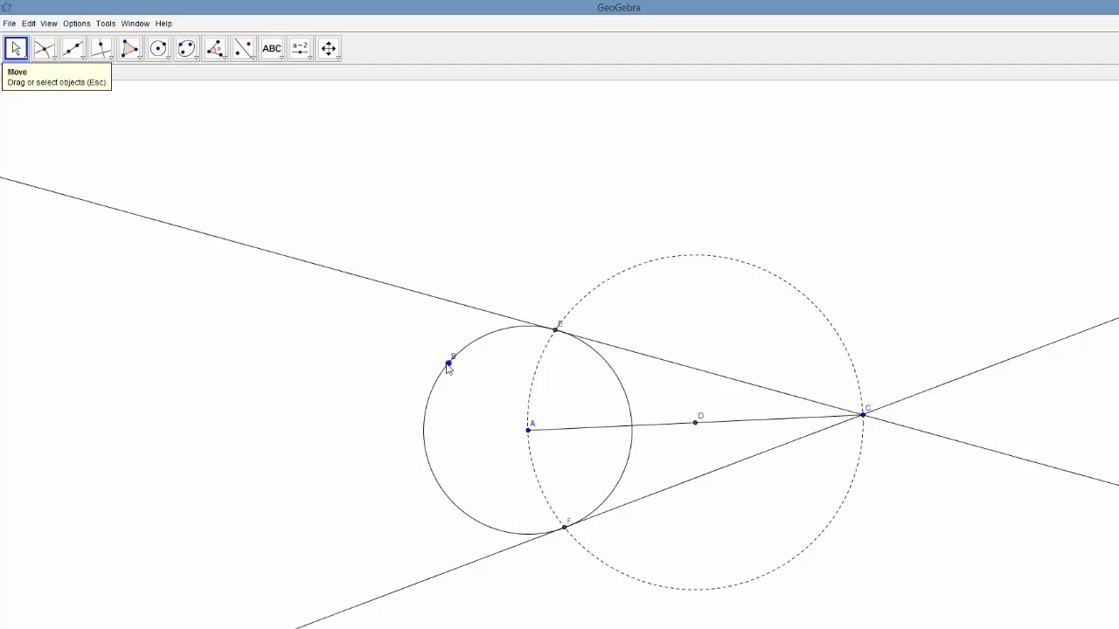
Start a new blank construction, discarding the unsaved changes to the current one.
click(272, 50)
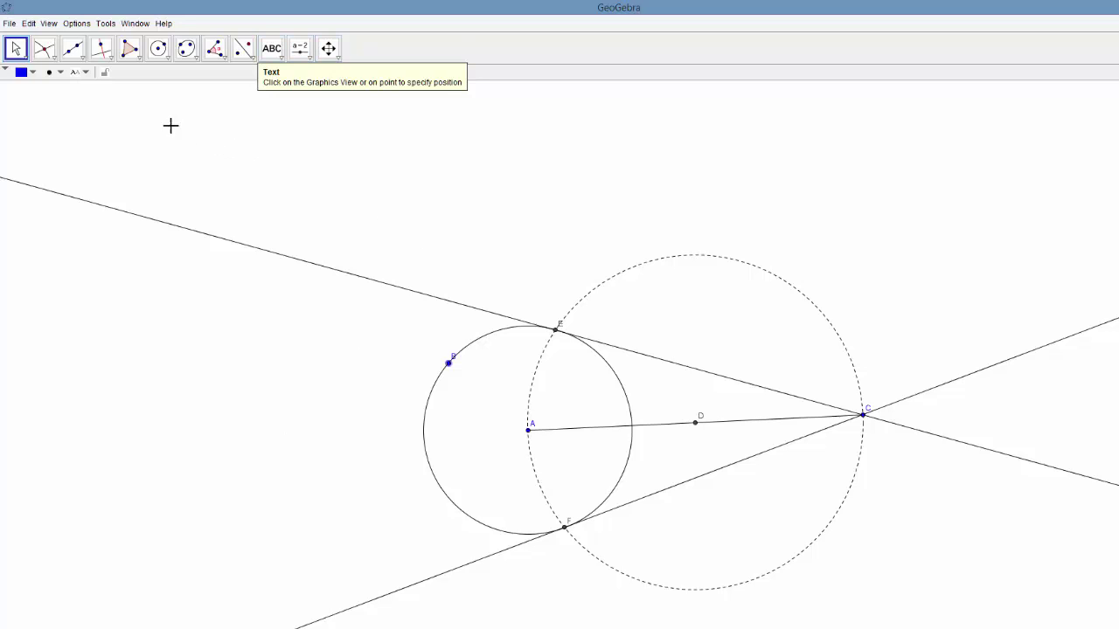
click(43, 49)
click(12, 26)
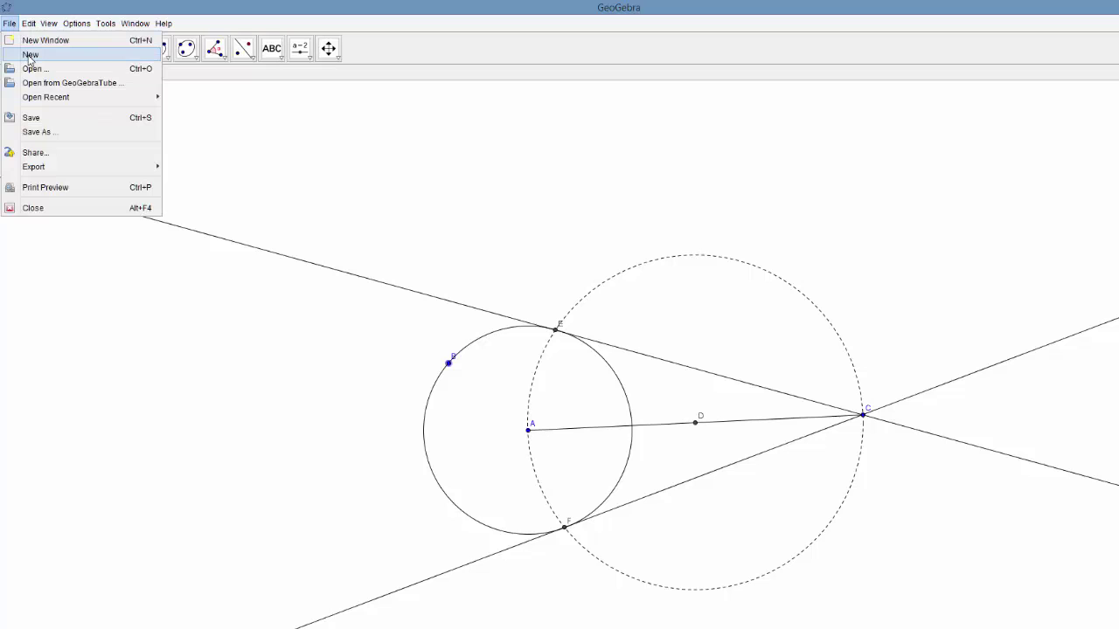
click(29, 56)
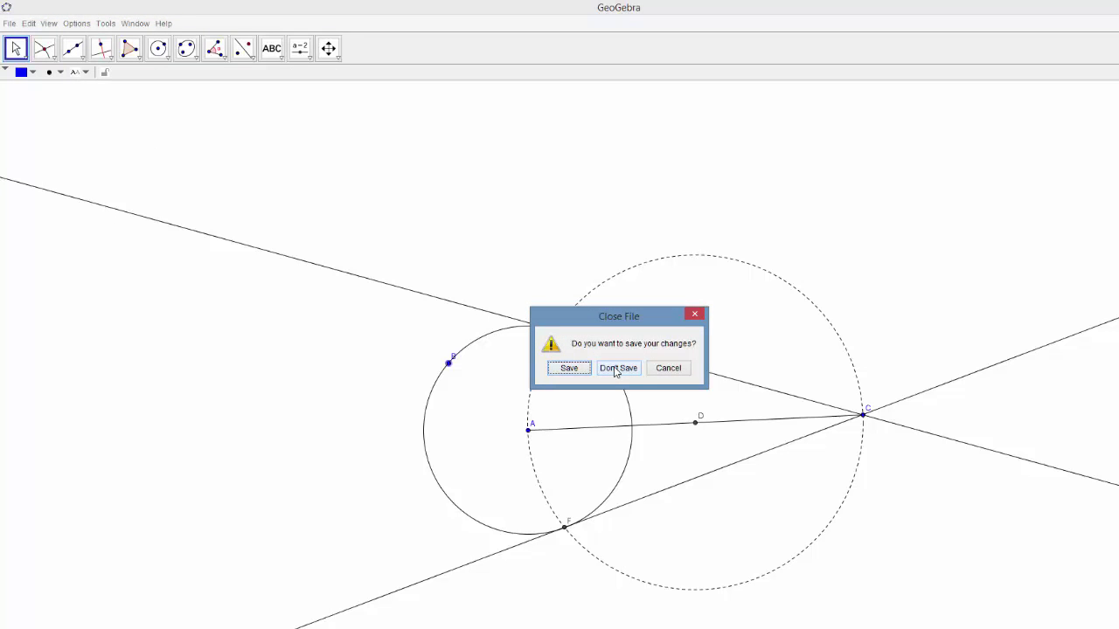
click(618, 368)
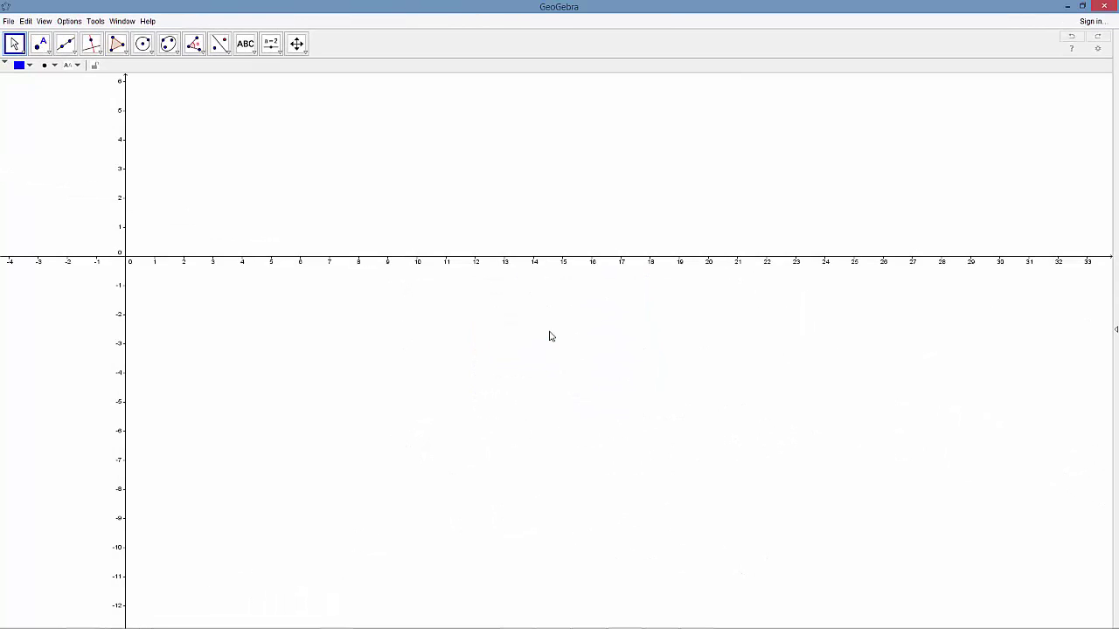
Switch to the Algebra perspective and hide the axes in the graphics view.
click(1116, 332)
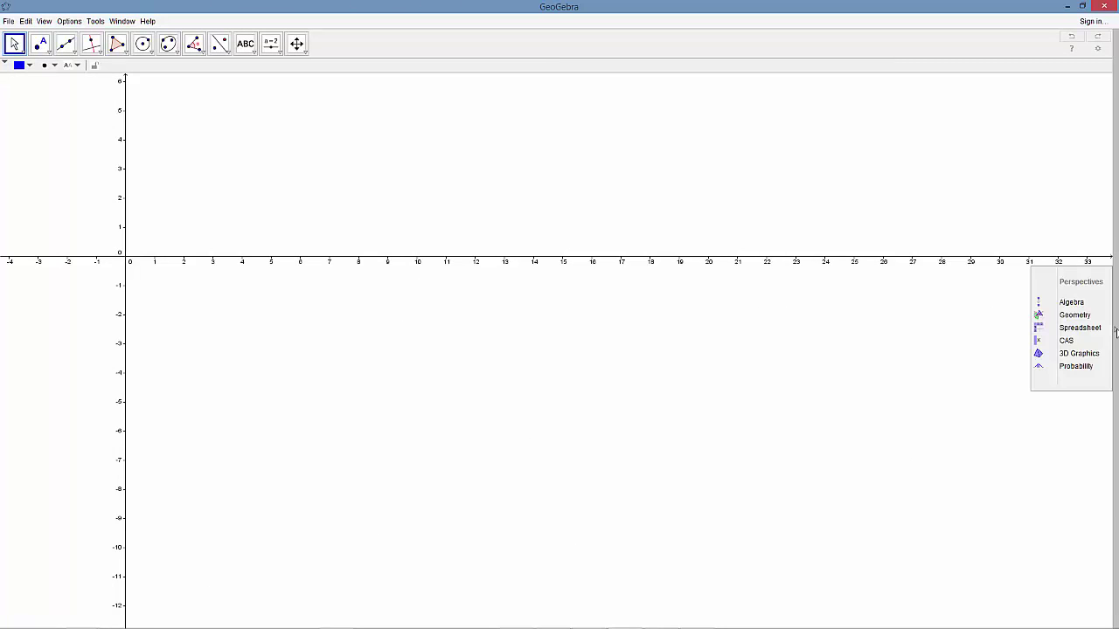
click(1074, 303)
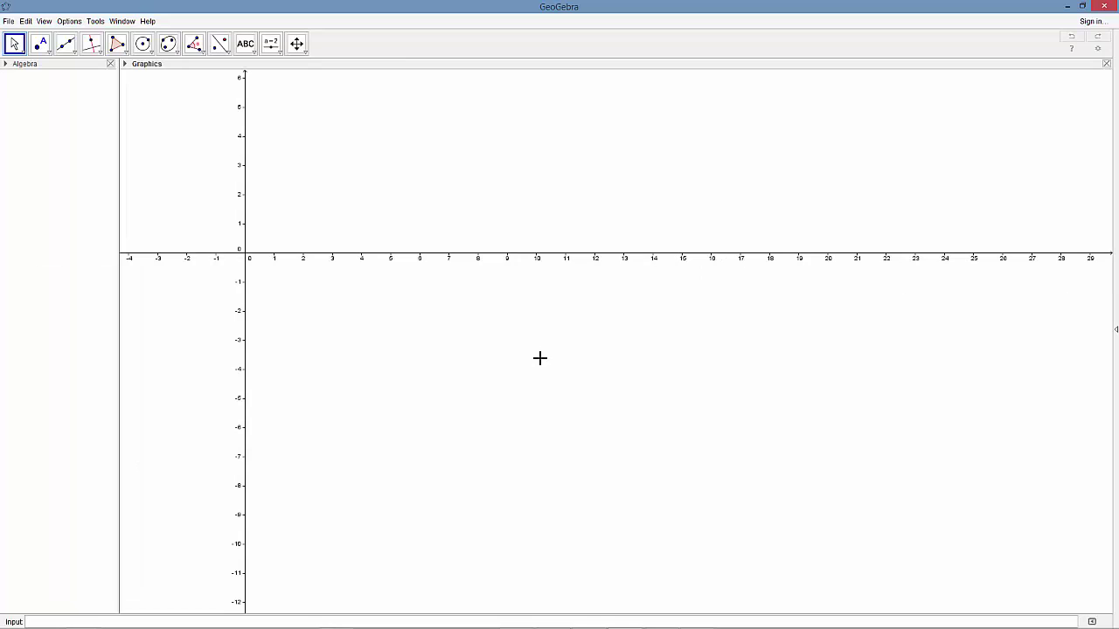
right_click(396, 161)
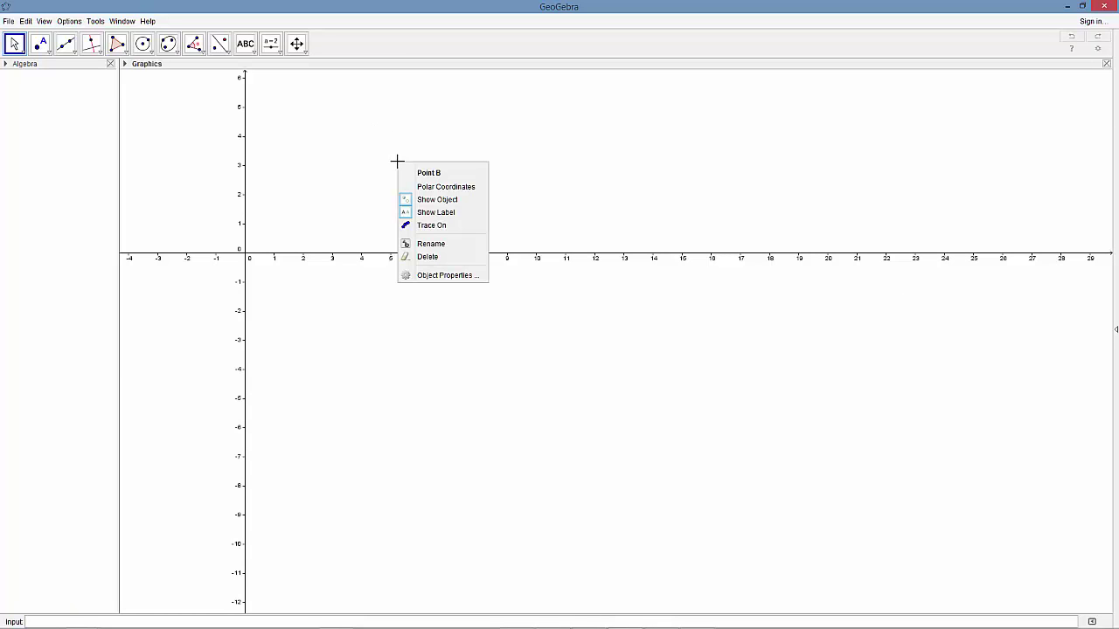
click(408, 145)
right_click(407, 147)
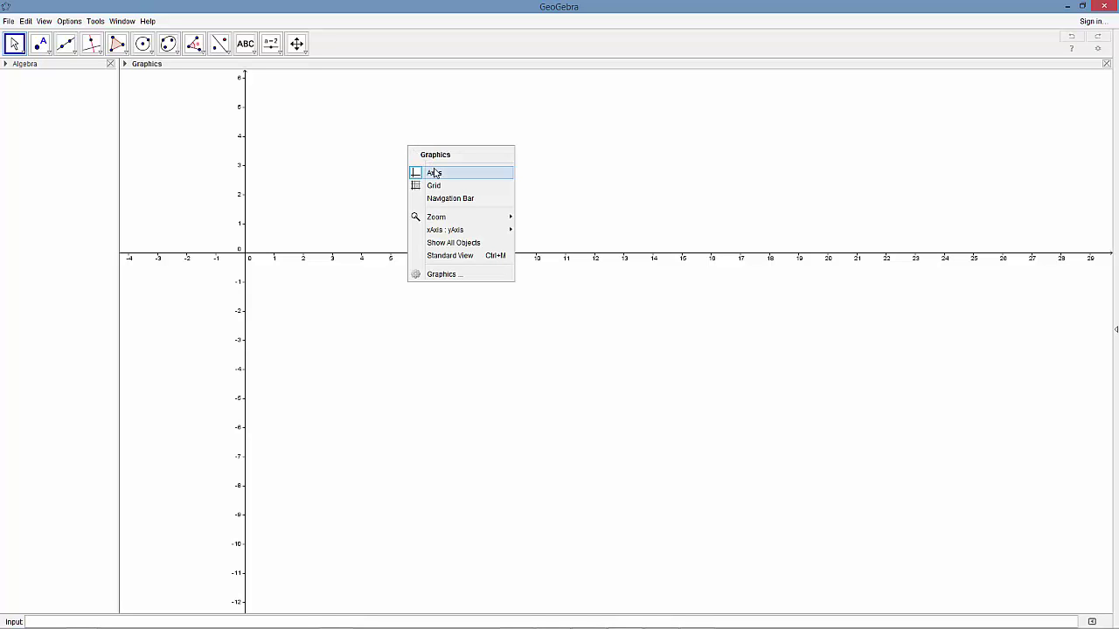
click(434, 173)
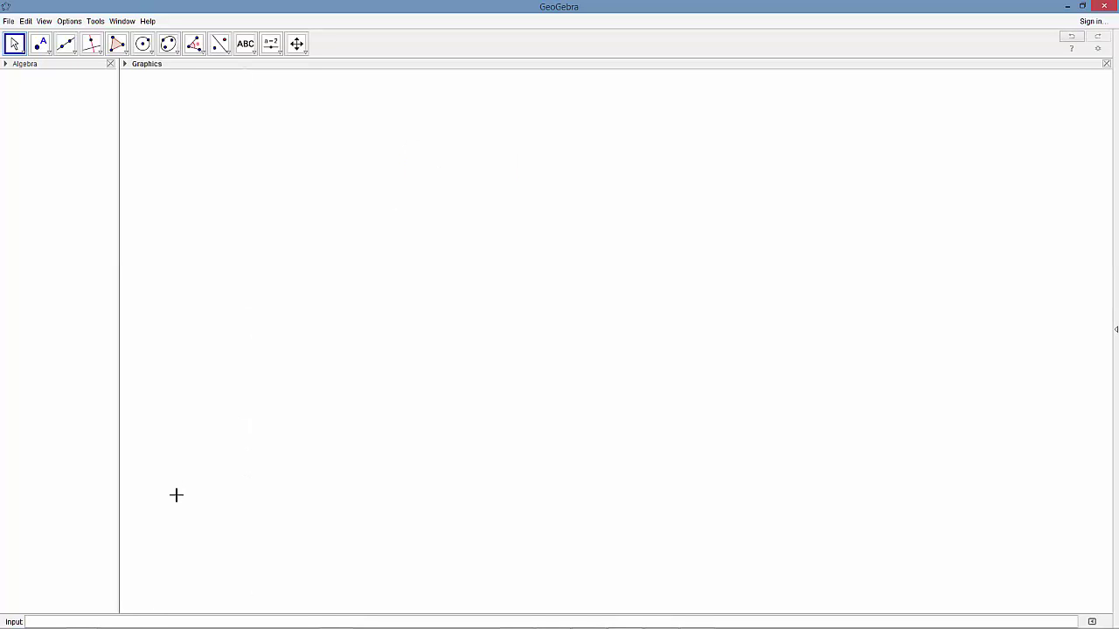
Define the points A = (0,0) and B = (3,0) by entering their coordinates as commands.
mouse_move(94, 606)
click(108, 623)
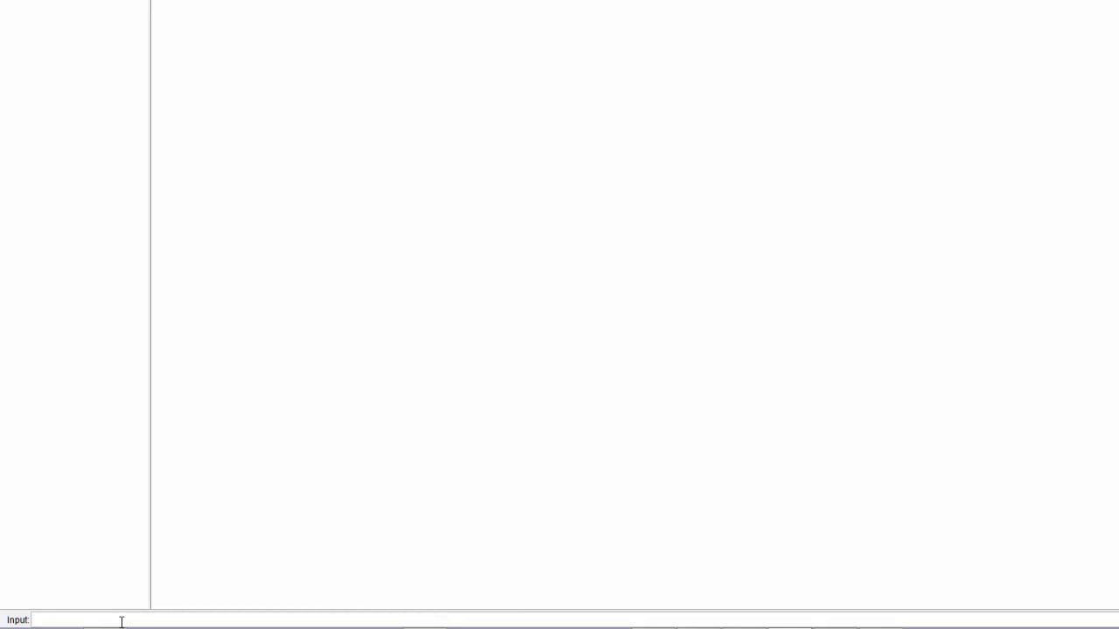
text(A = (0,0)
key(Return)
text((3,0)
key(BackSpace)
key(BackSpace)
key(BackSpace)
key(BackSpace)
text((3,0))
key(Return)
Create the circle centred at A through B with the command Circle[A,B].
text(Circle)
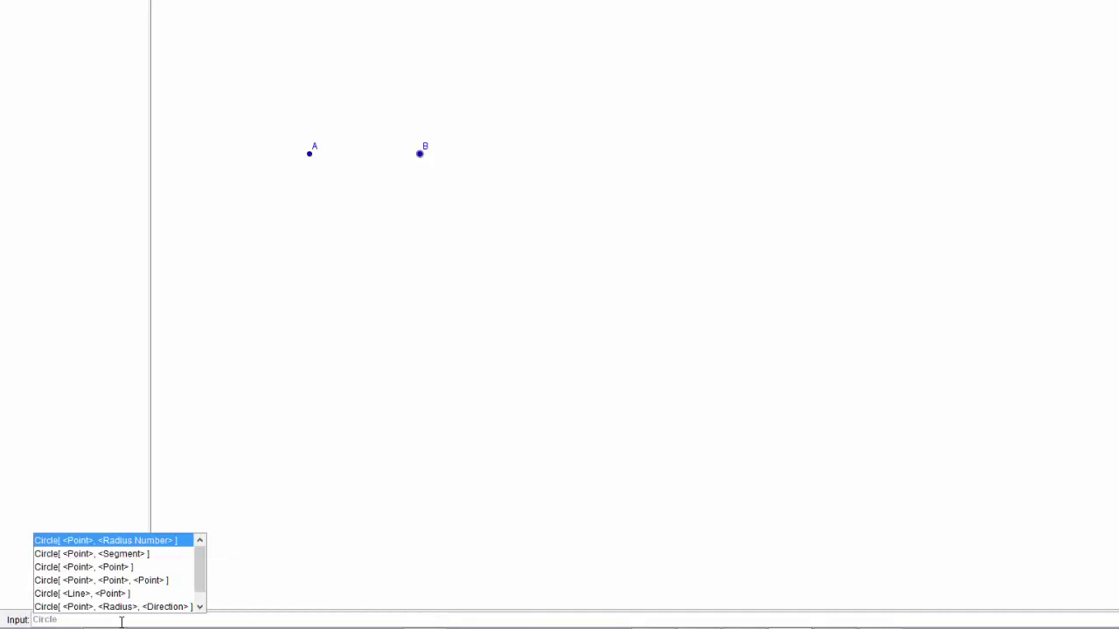
key(Escape)
text([)
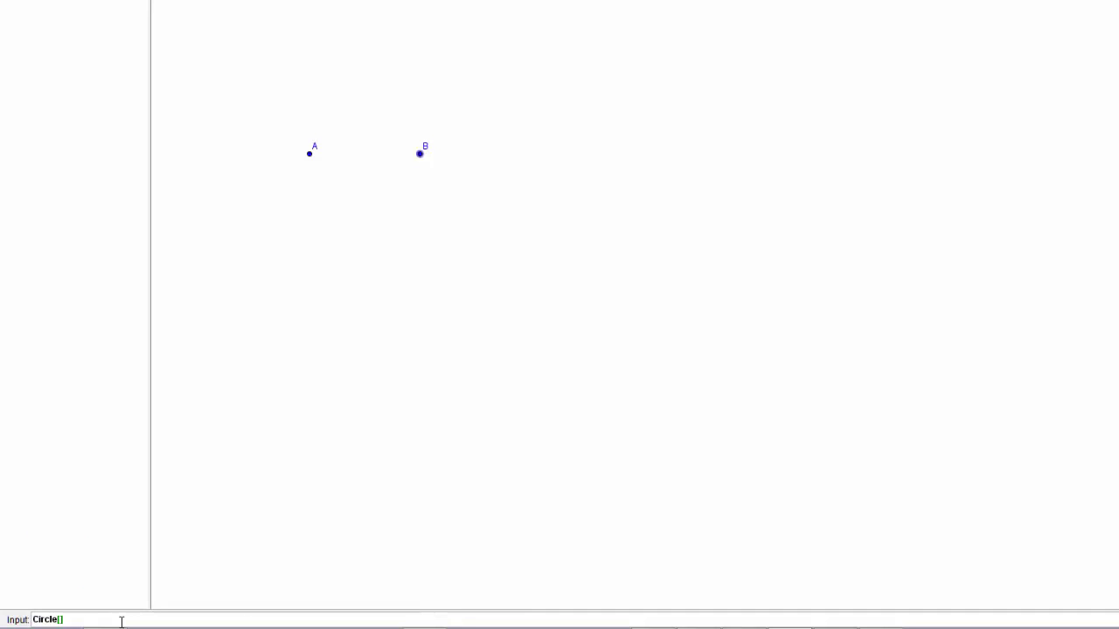
text(A,B)
key(Return)
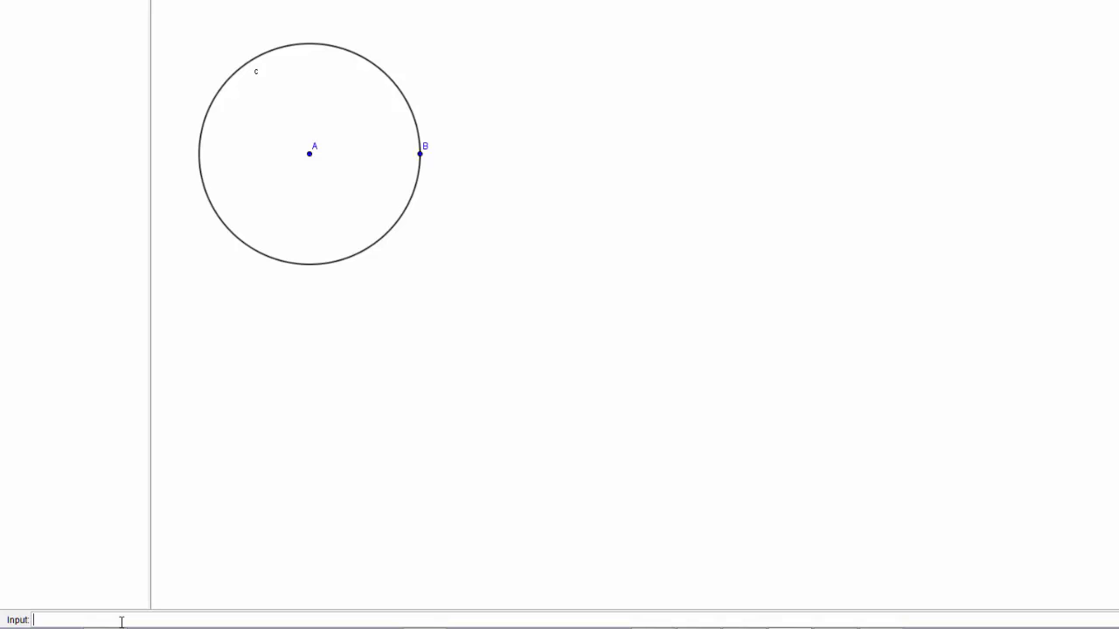
Define the external point C=(5,4) outside the circle.
text(C=(5,)
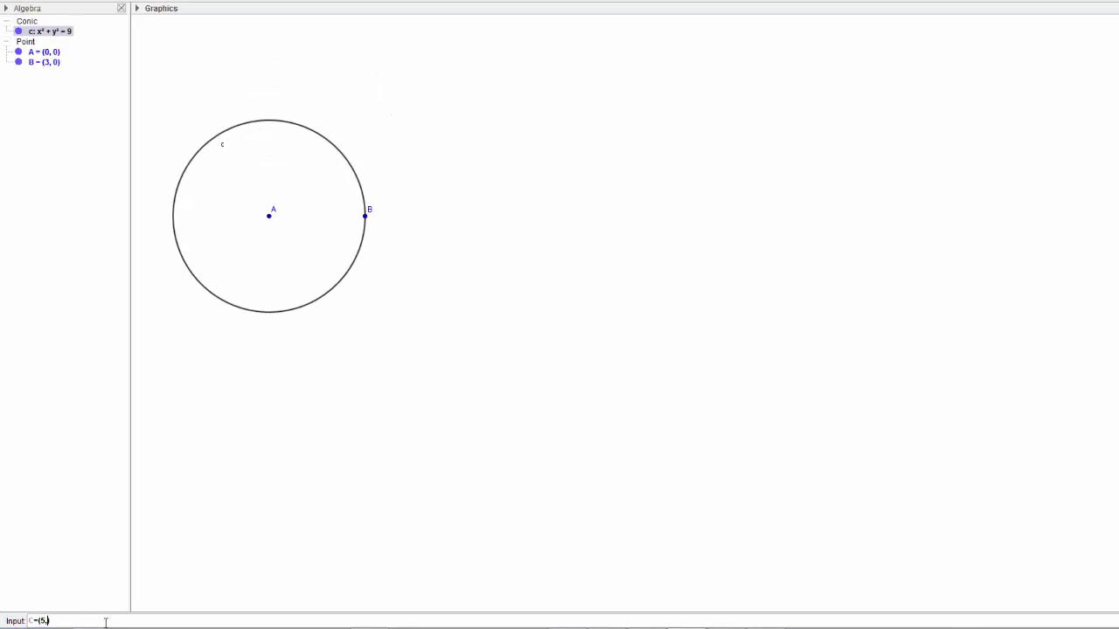
text(4))
key(Return)
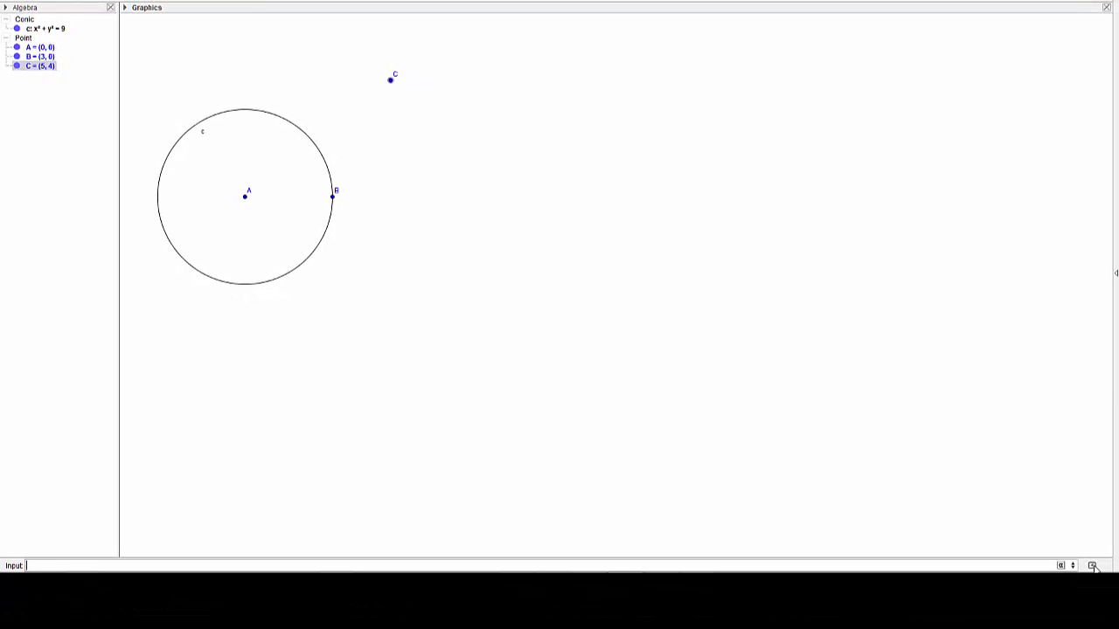
Look up the Segment command among the Geometry commands in the input help and create Segment[A,C].
click(1092, 566)
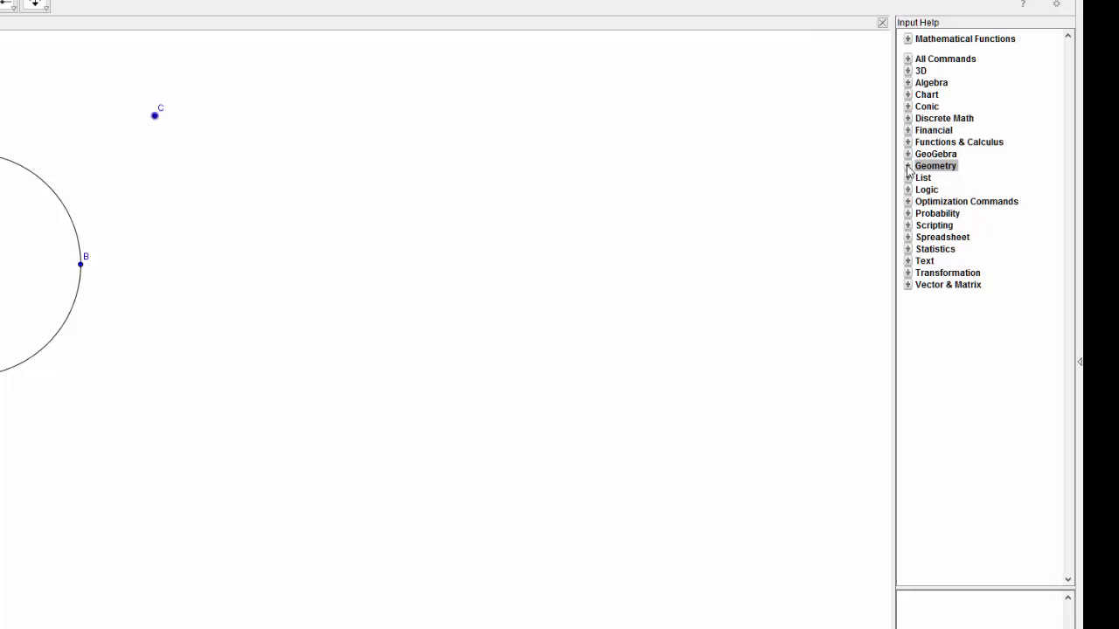
click(907, 166)
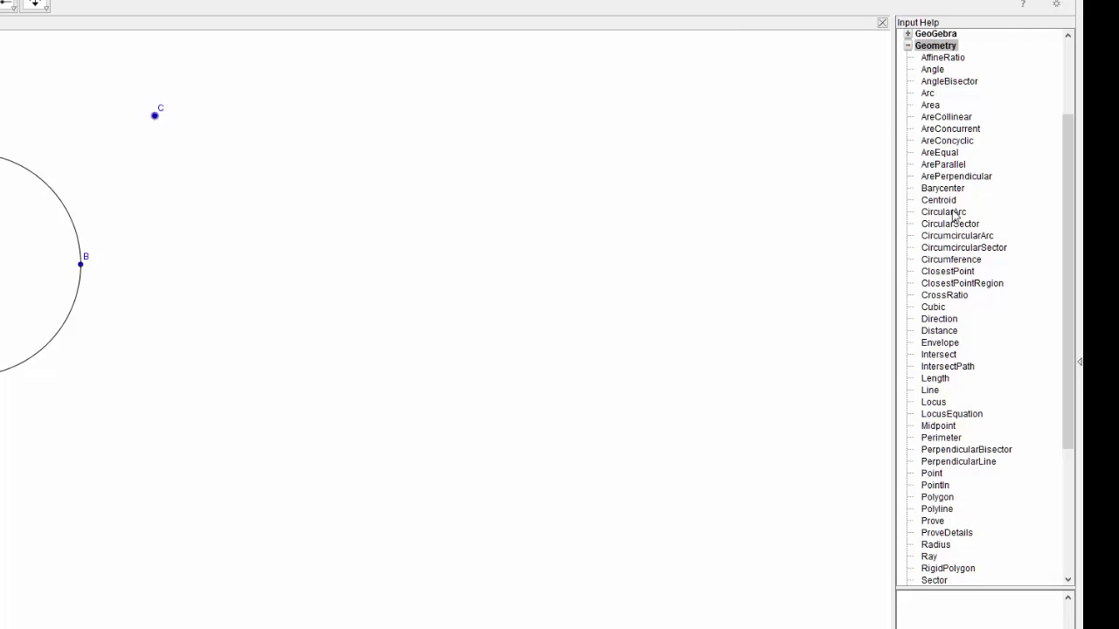
drag(1065, 361, 1072, 415)
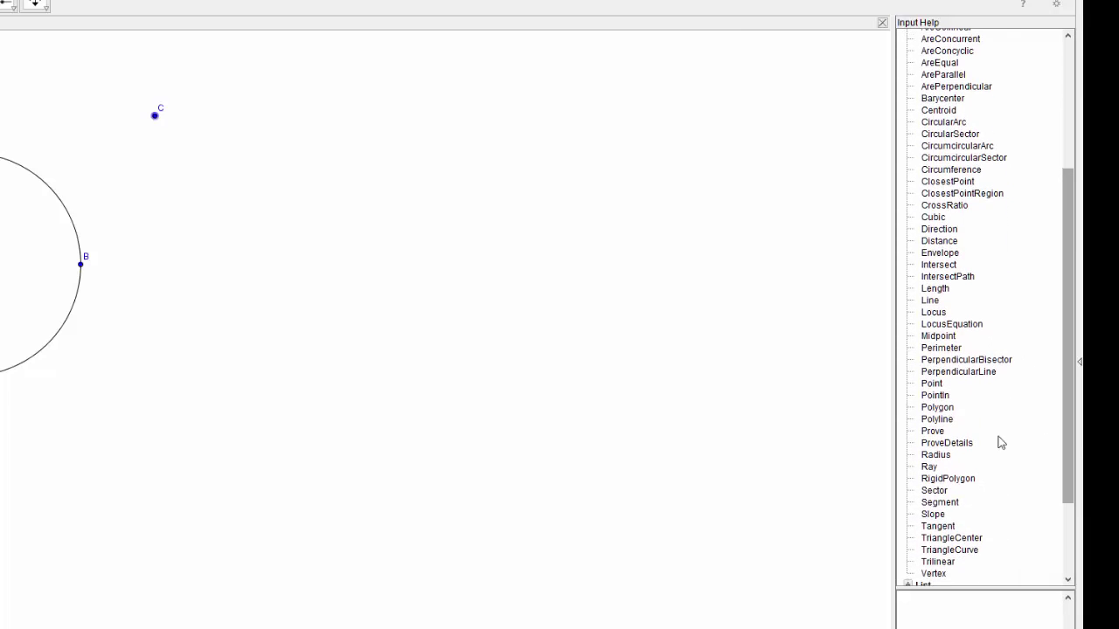
click(938, 507)
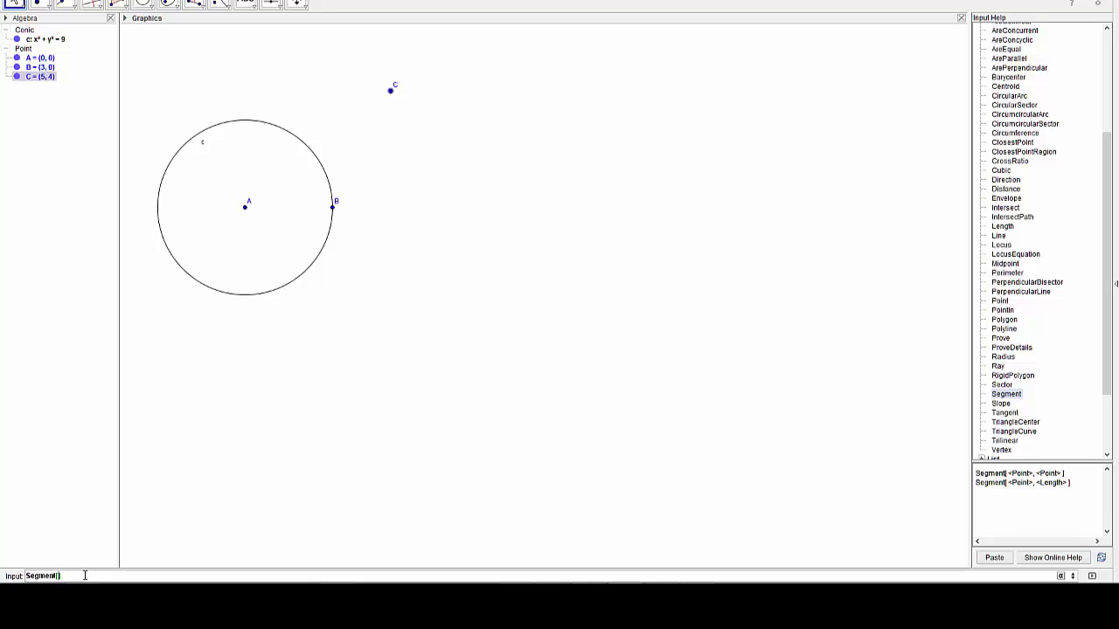
text(A,C)
key(Return)
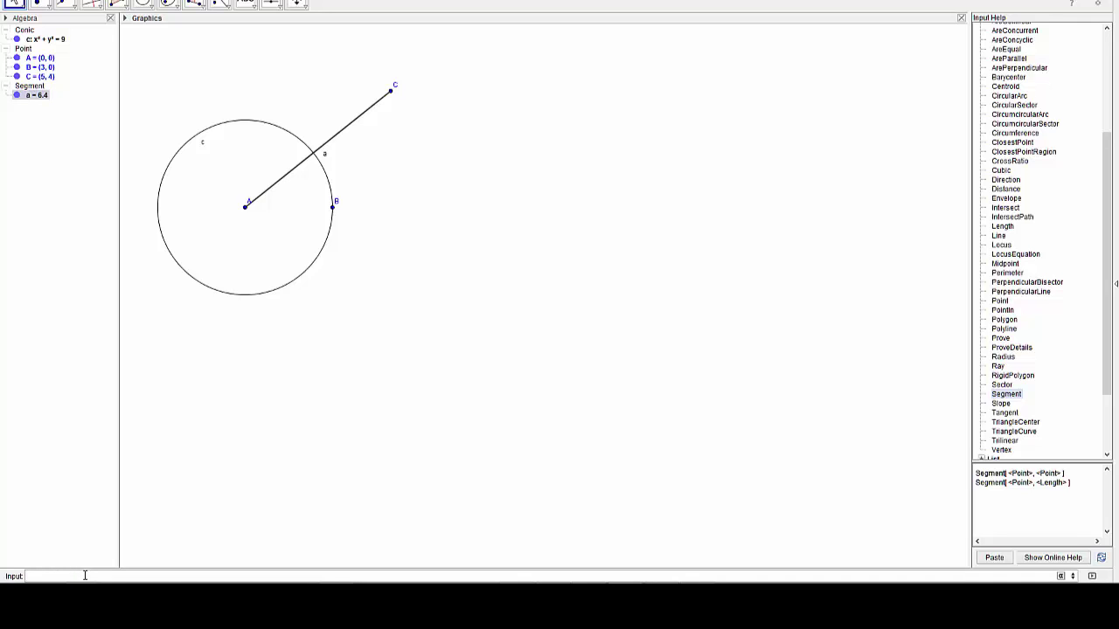
Define point D as the midpoint of segment a with the command D=Midpoint[a].
text(I=Mi)
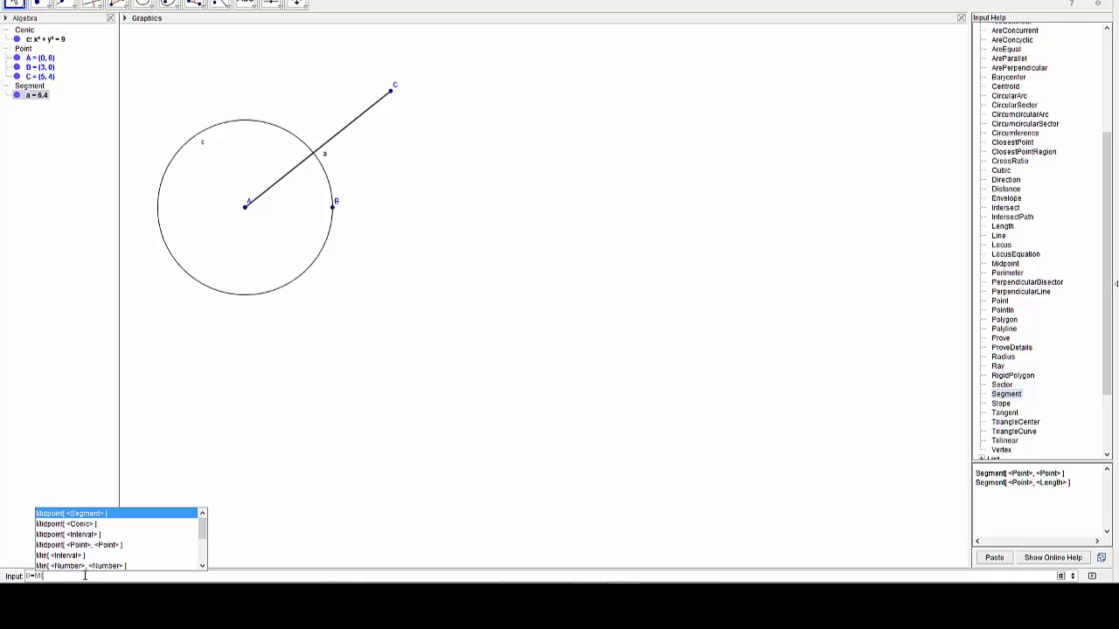
text(d)
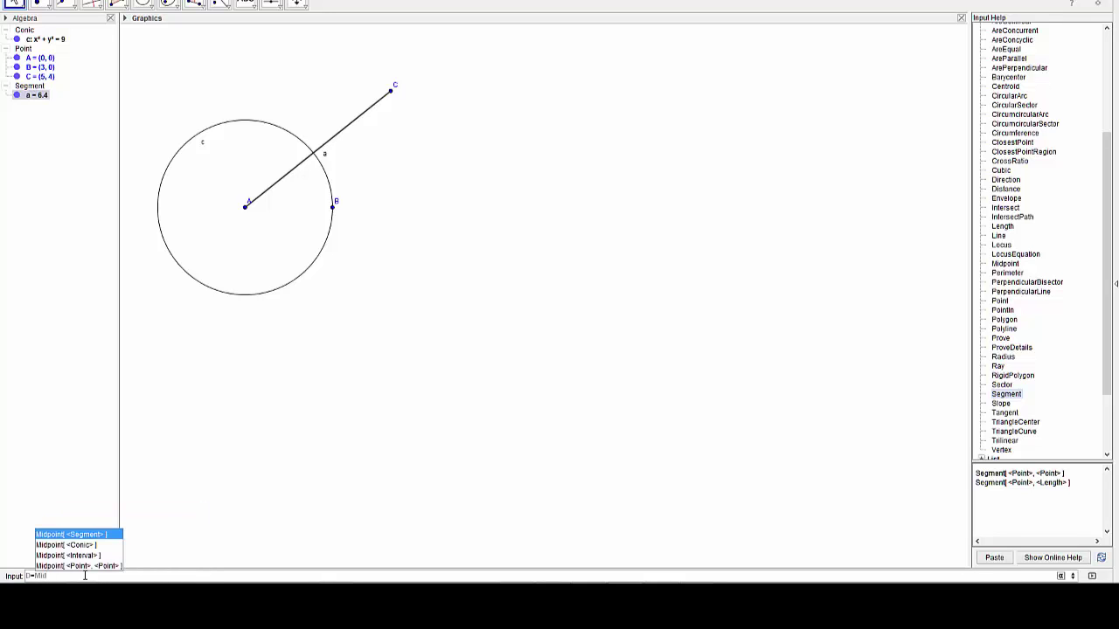
text(poin)
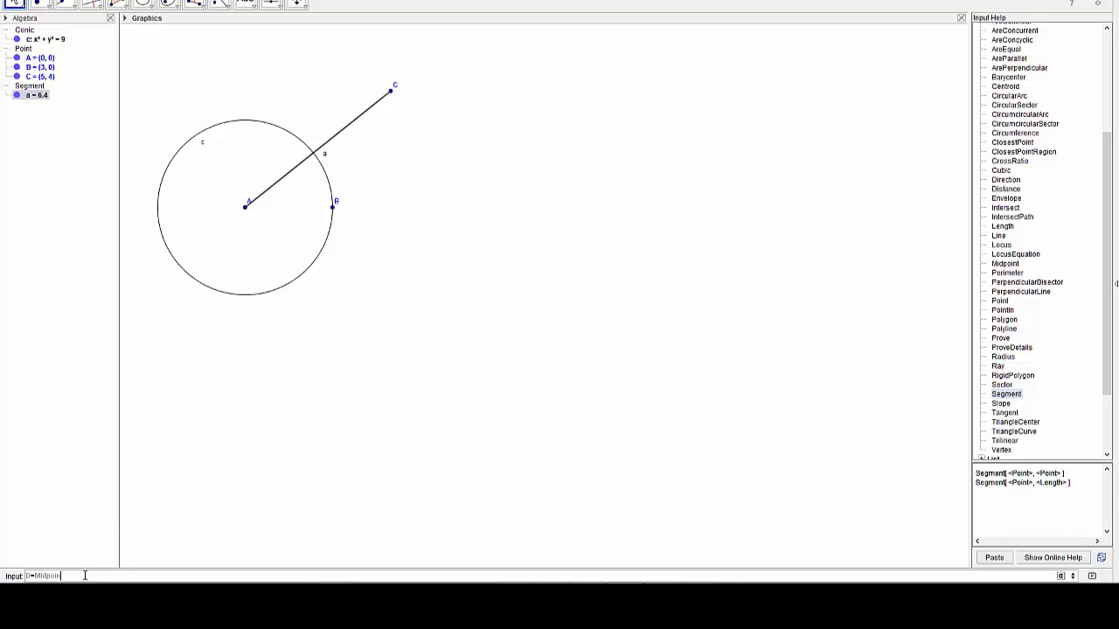
text(t)
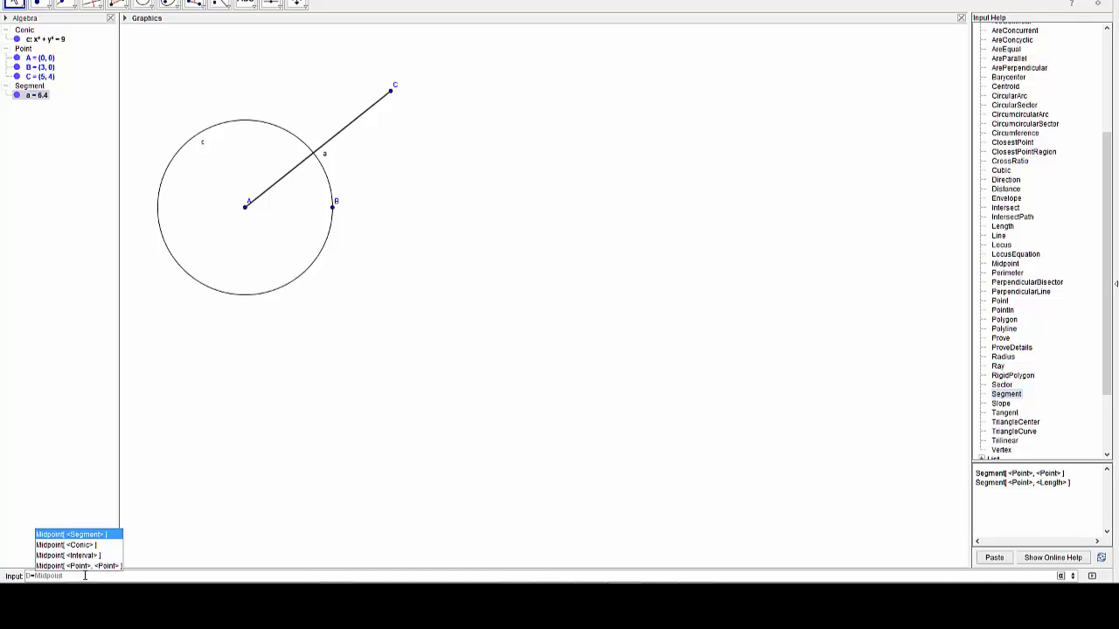
key(Escape)
text([)
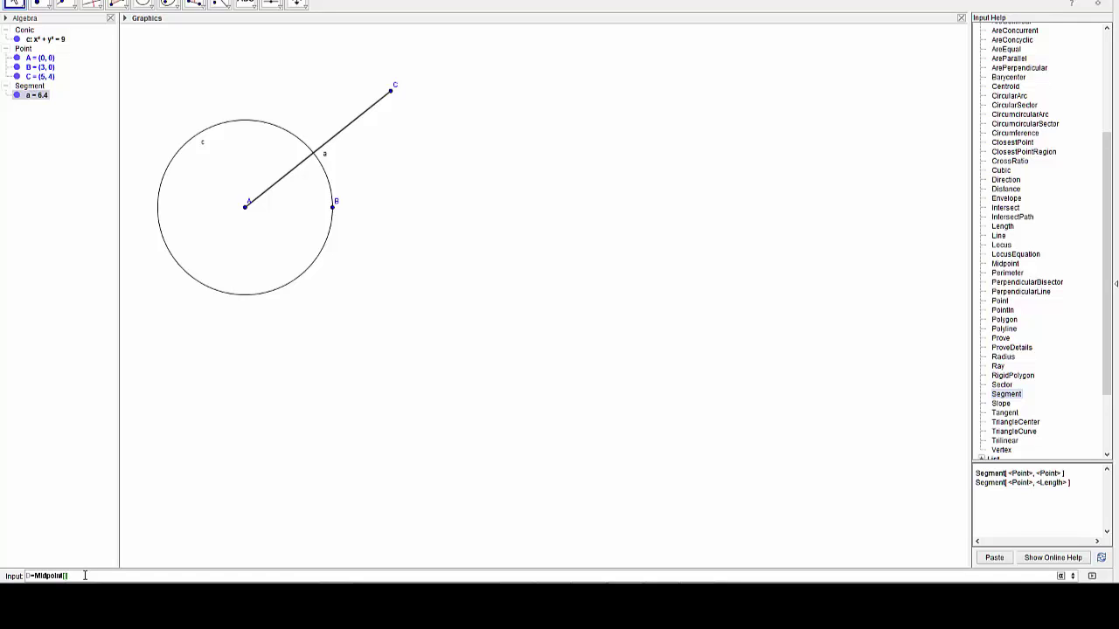
text(a)
key(Return)
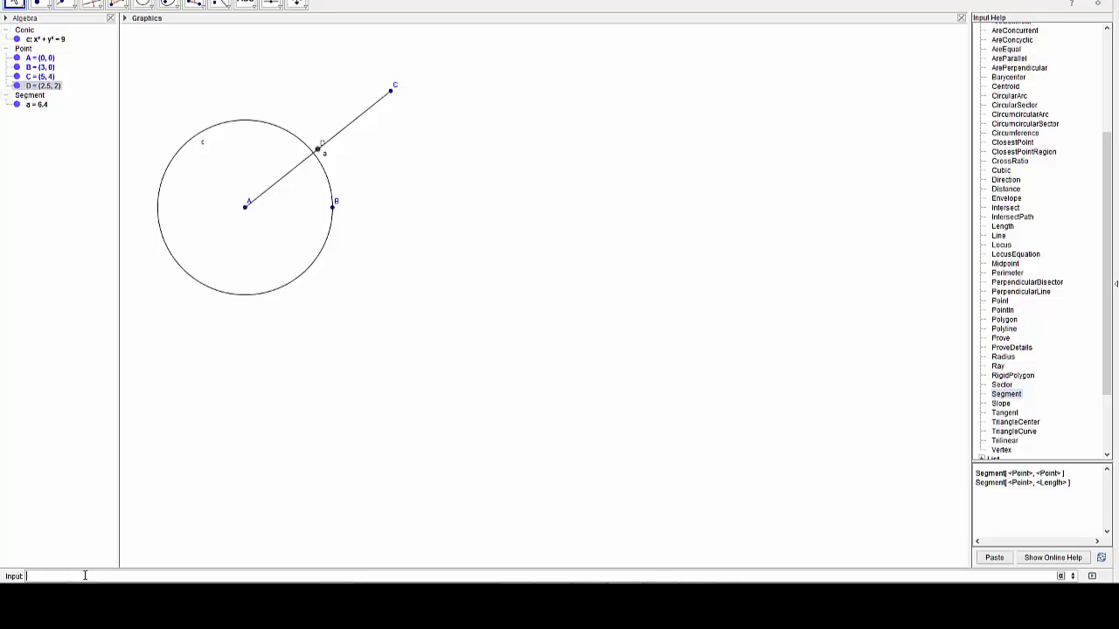
Create circle d centred at D through C with the command d=Circle[D,C].
text(d=Circle)
text([D,C)
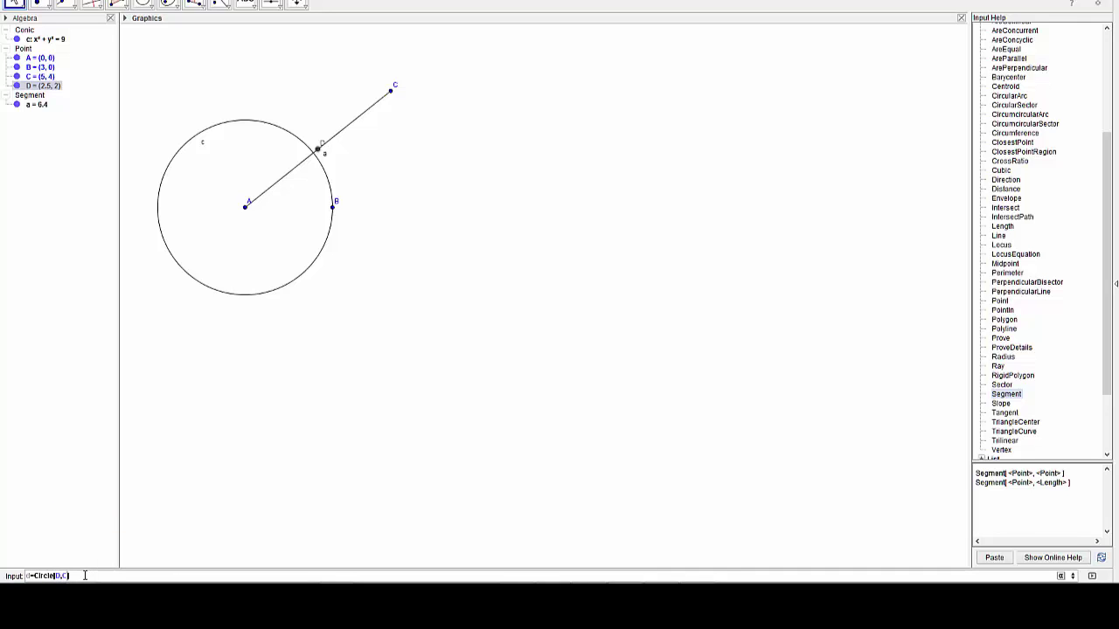
key(Return)
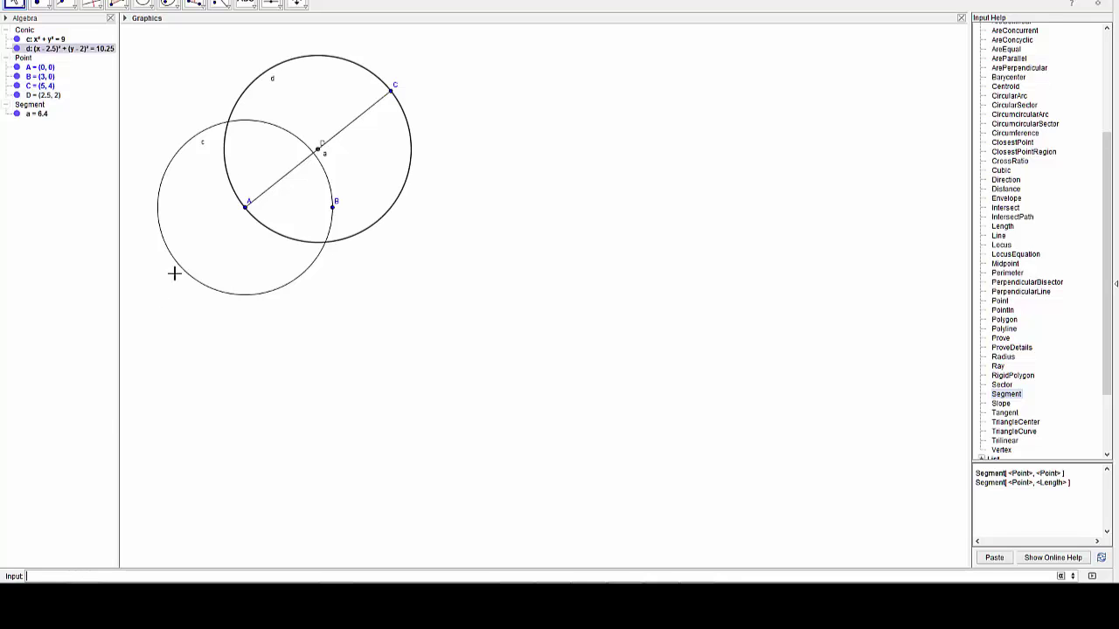
Create the intersection points of the two circles with the command Intersect[c,d].
click(295, 3)
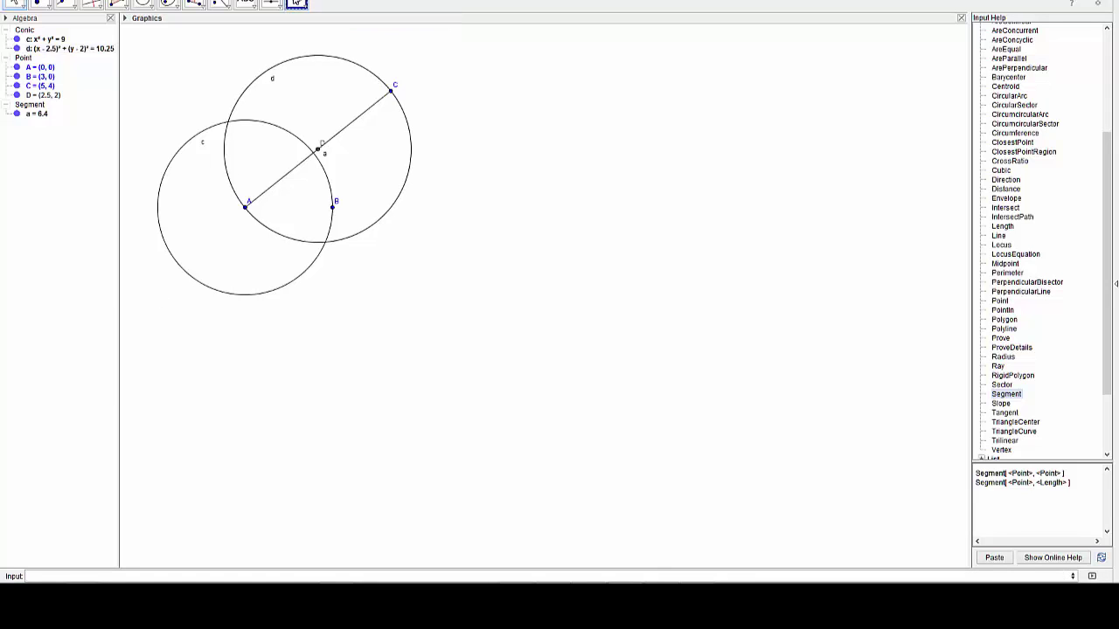
drag(201, 67, 385, 180)
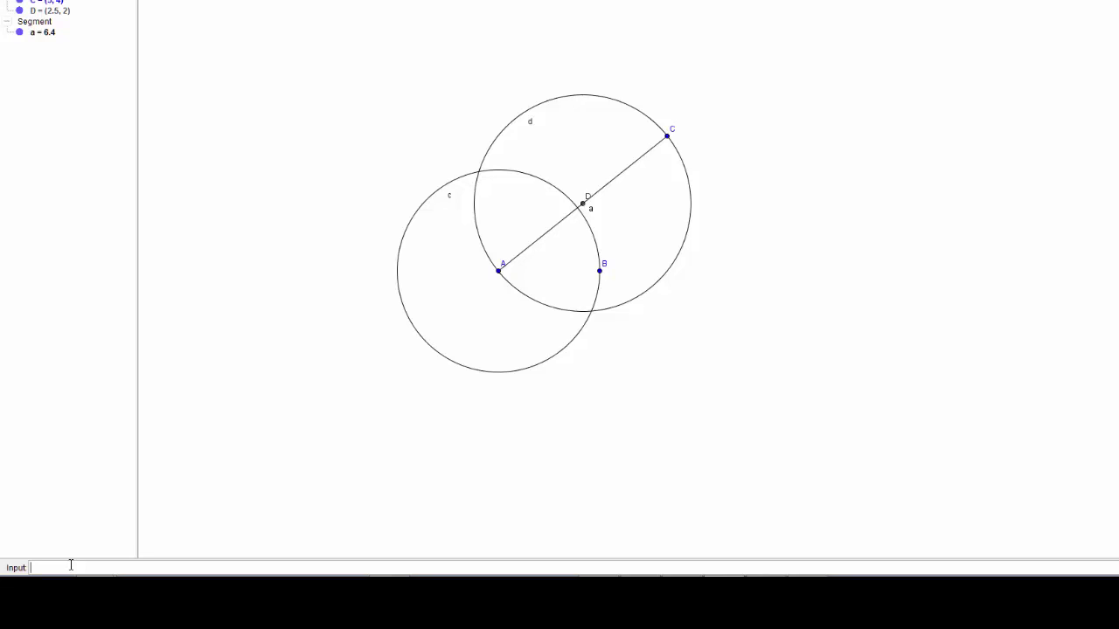
text(Intersect)
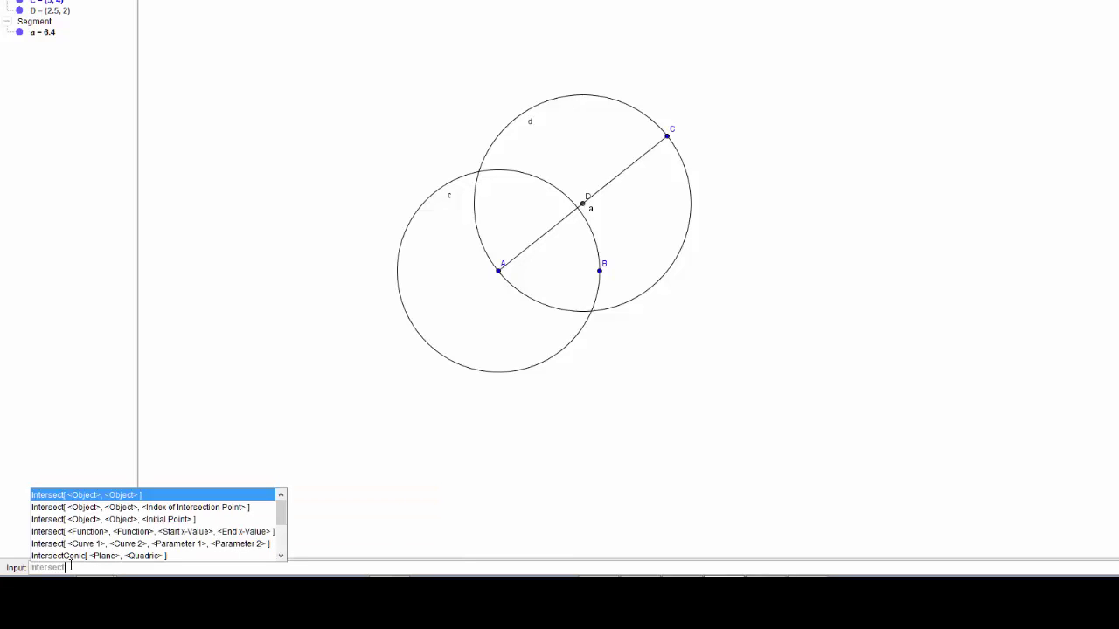
key(Return)
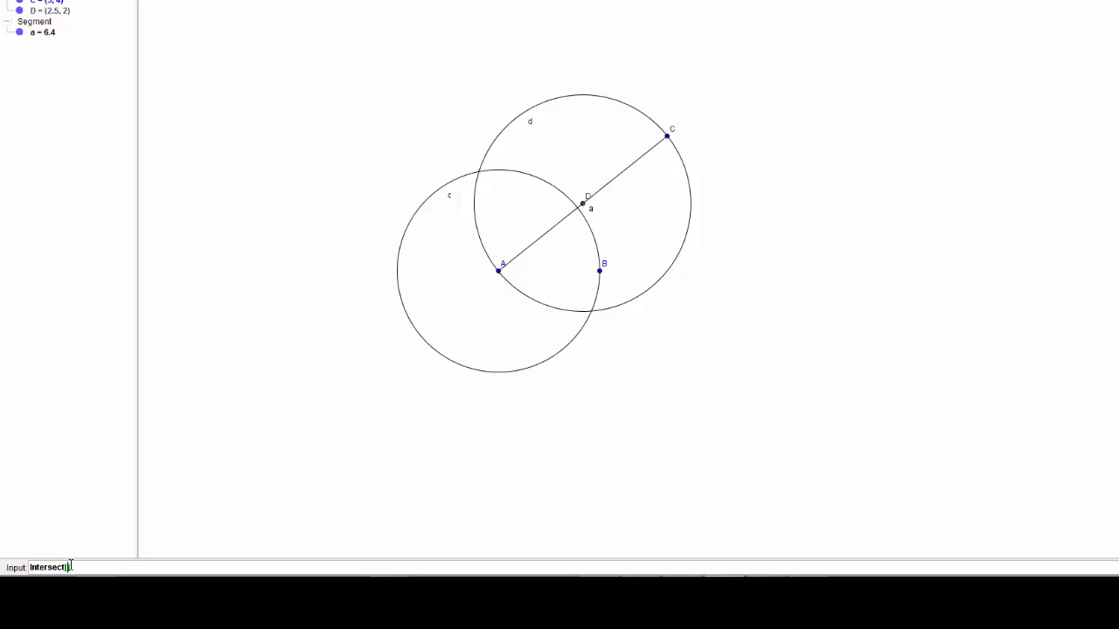
text(c,)
key(BackSpace)
text(,d)
key(Return)
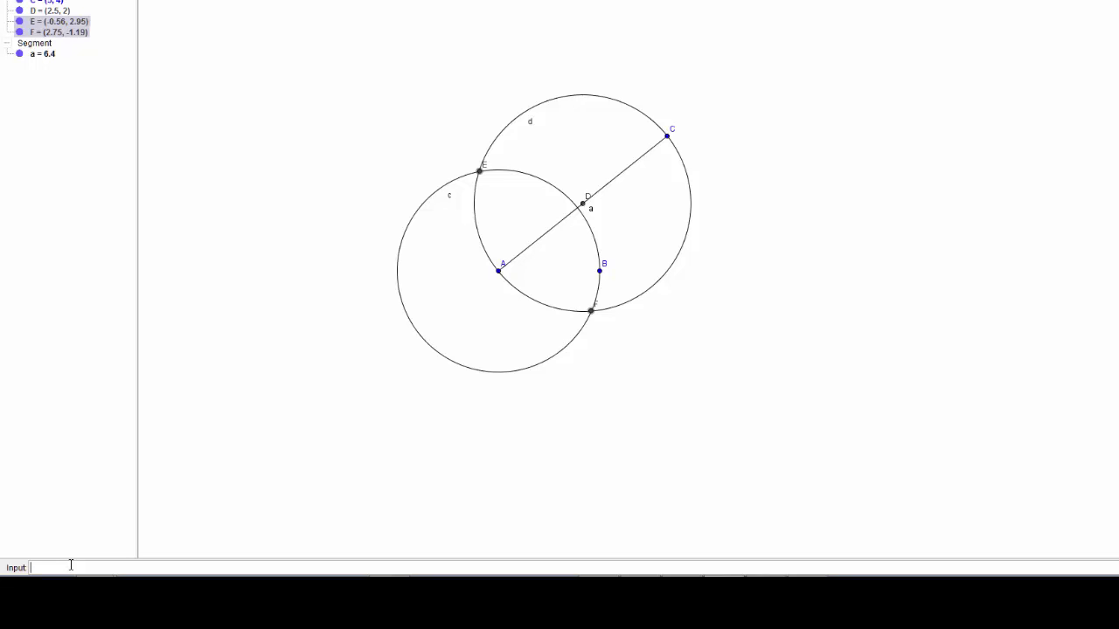
Create the two tangent lines through point C with the commands Line[C,E] and Line[C,F].
text(Line[C,E)
key(Return)
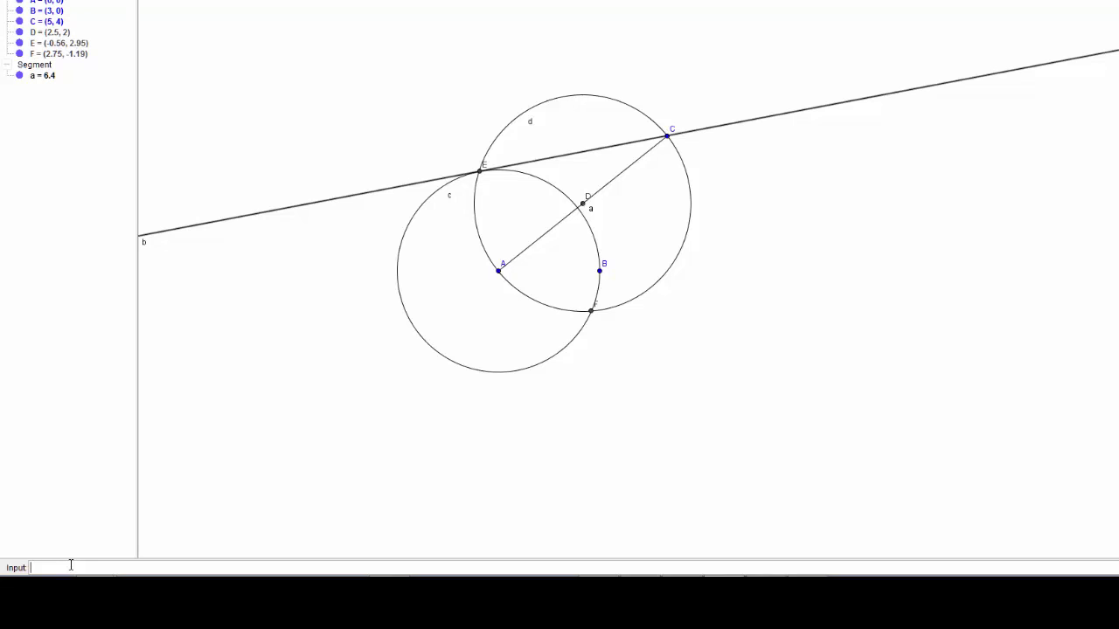
text(Line)
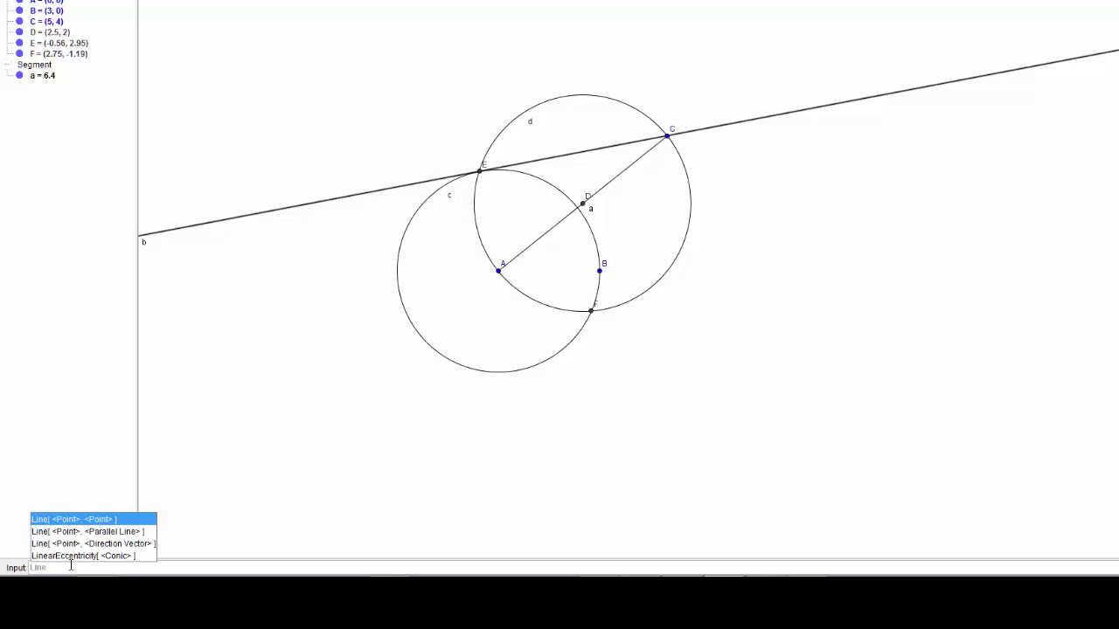
text([C)
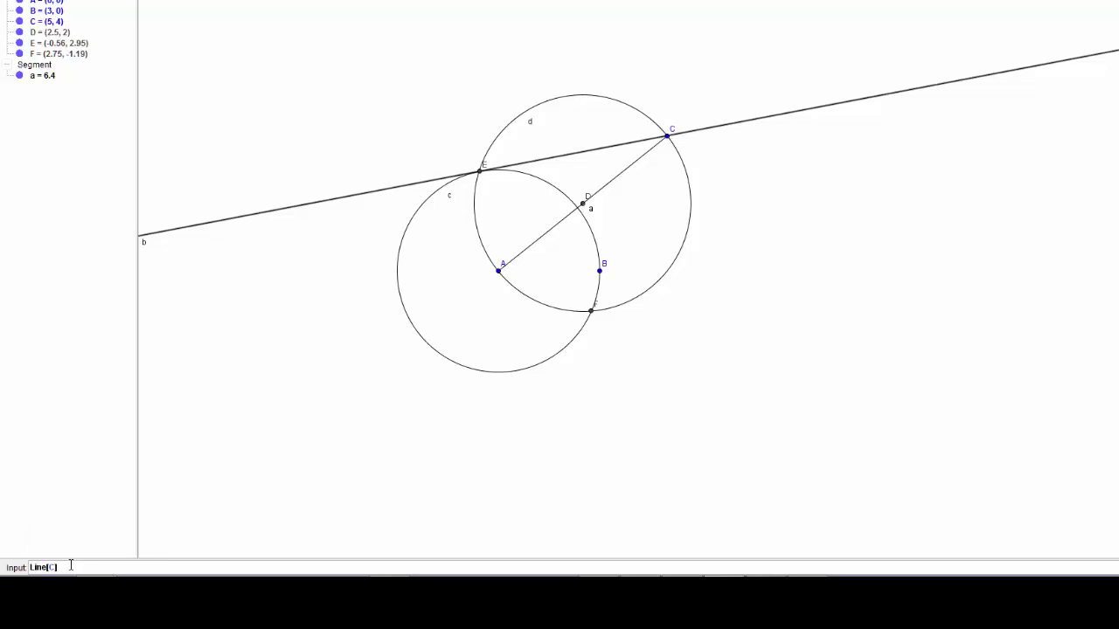
text(,F)
key(Return)
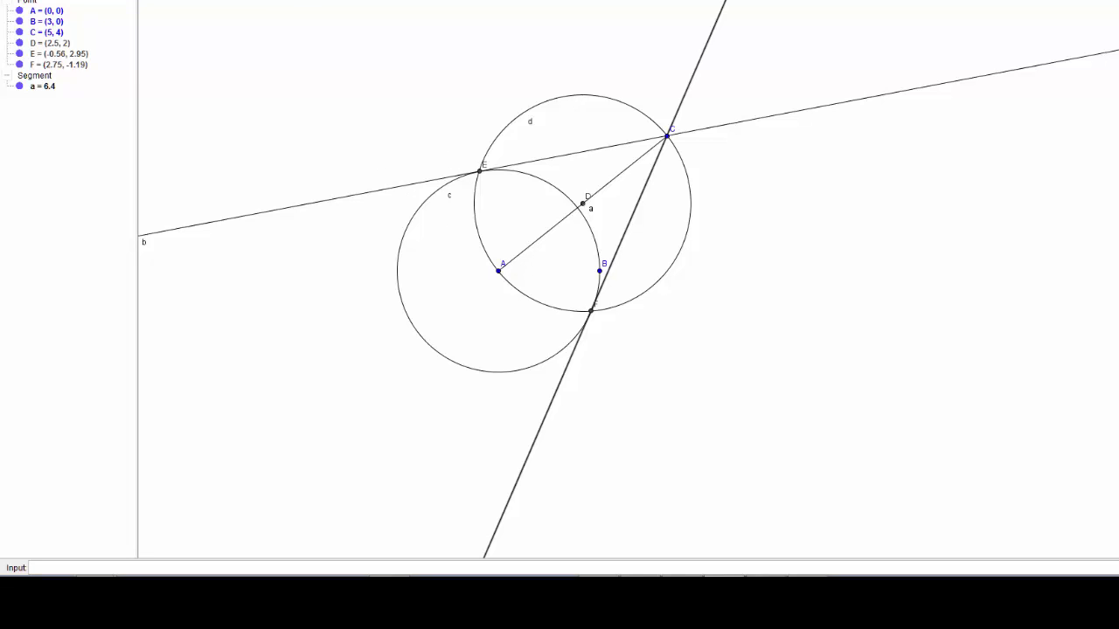
Test the construction by moving point A to about (-2.48, 0.3), B to about (1.78, 1.24) and C to about (8.22, 0.94).
click(496, 271)
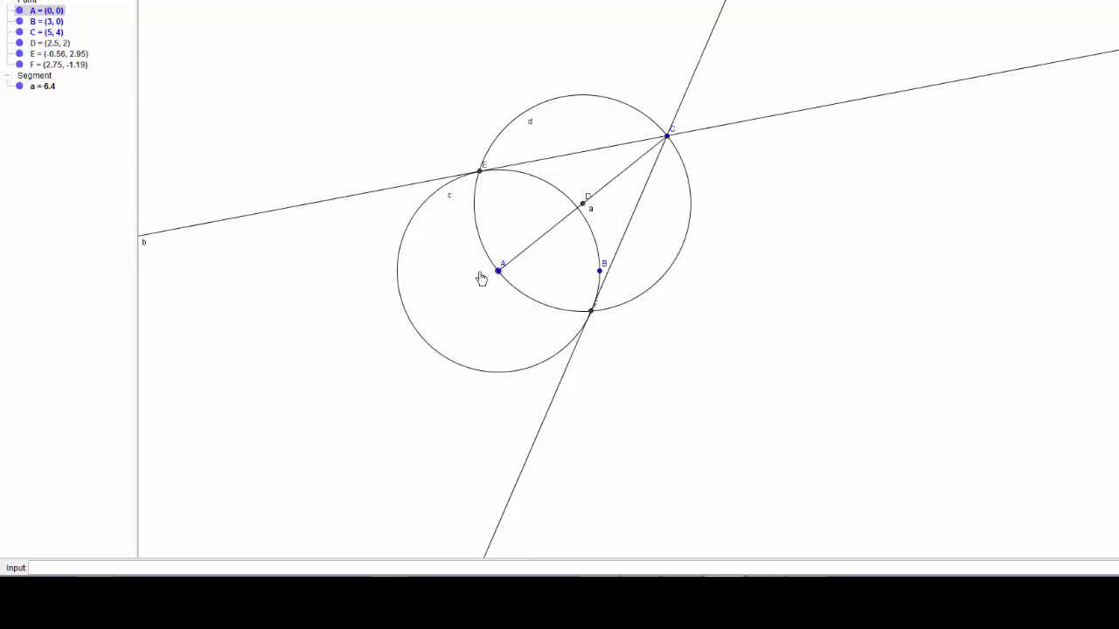
drag(481, 278, 413, 260)
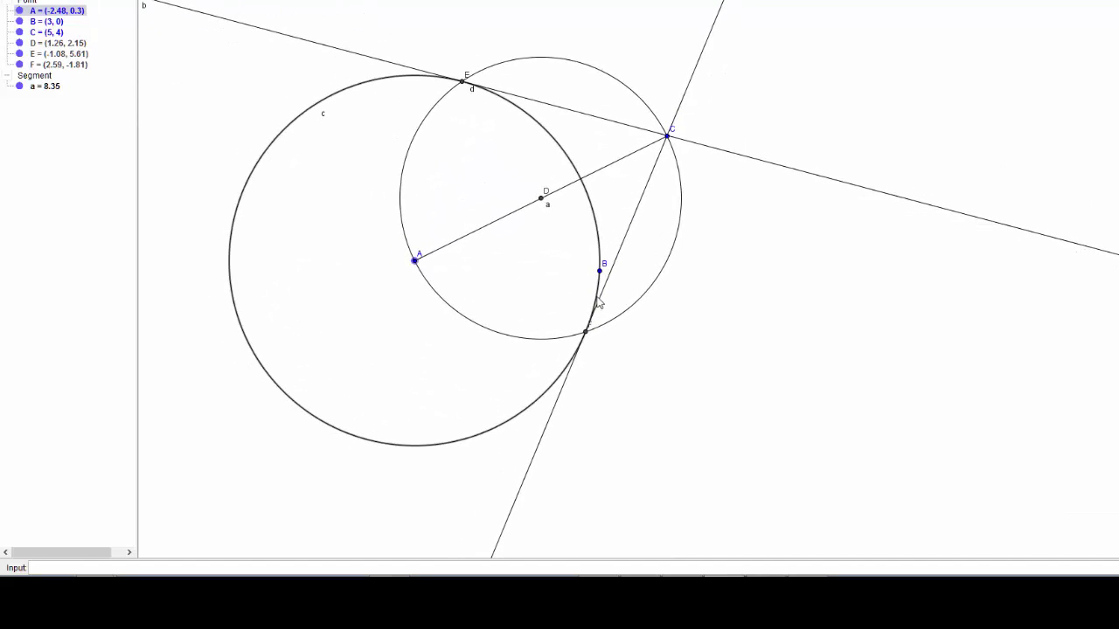
drag(601, 271, 558, 228)
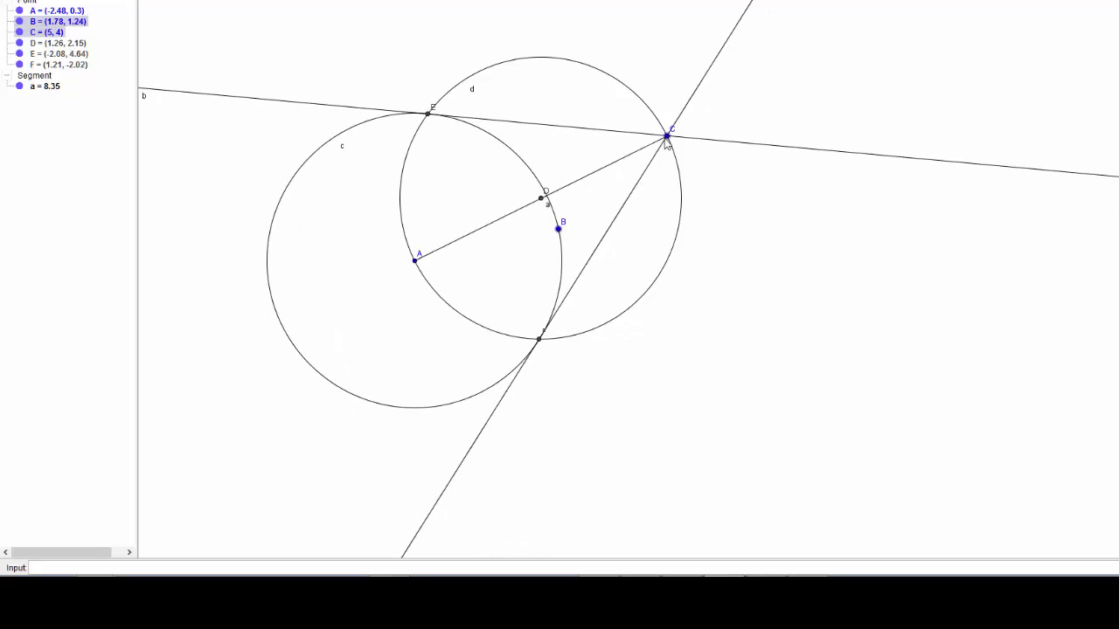
drag(667, 142, 778, 249)
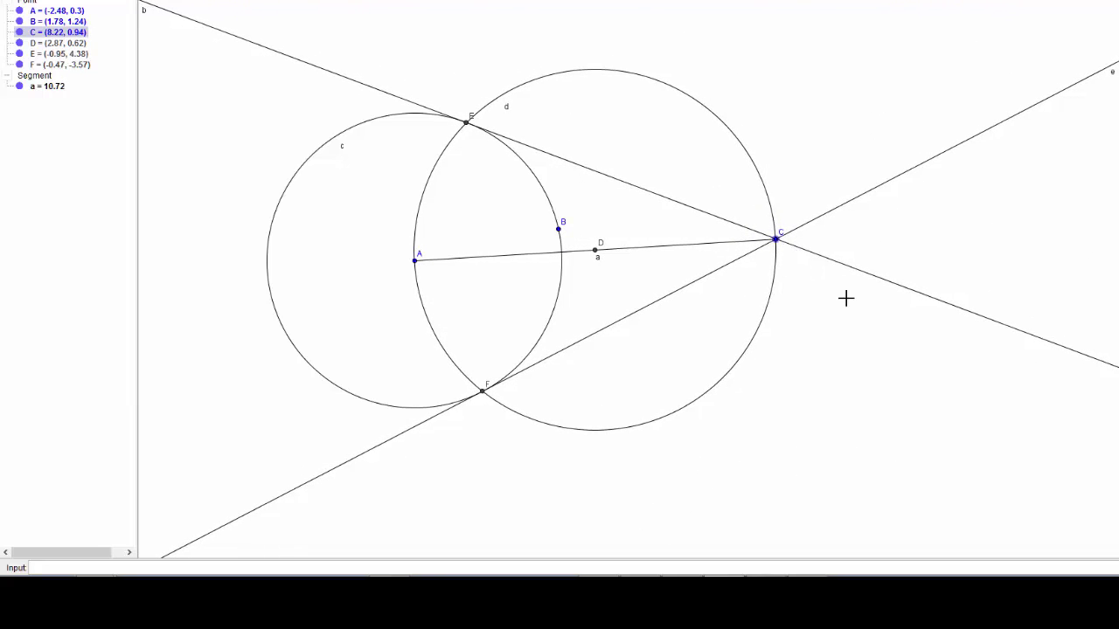